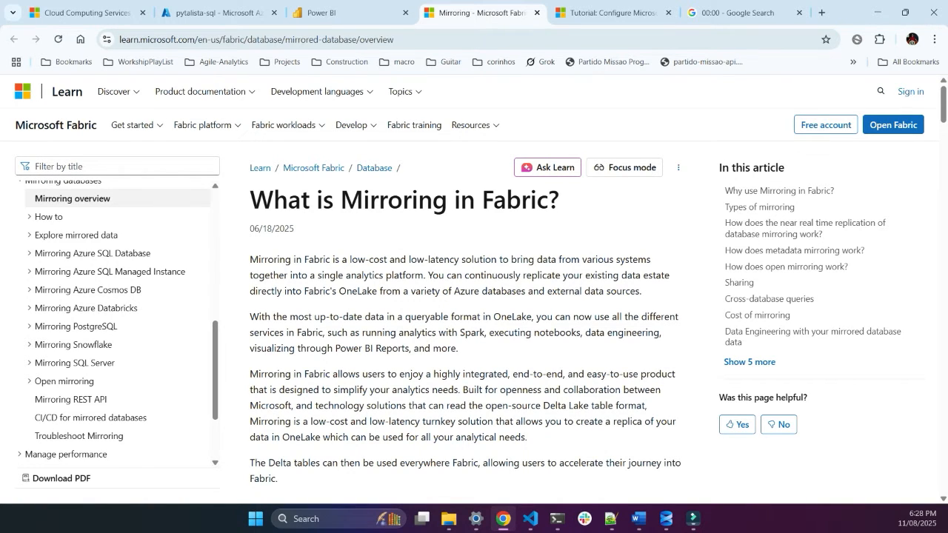
Step: Review the Fabric mirroring overview, its Mirroring Azure SQL Database topics, and the prerequisites in the Azure SQL Database tutorial
left_click(92, 254)
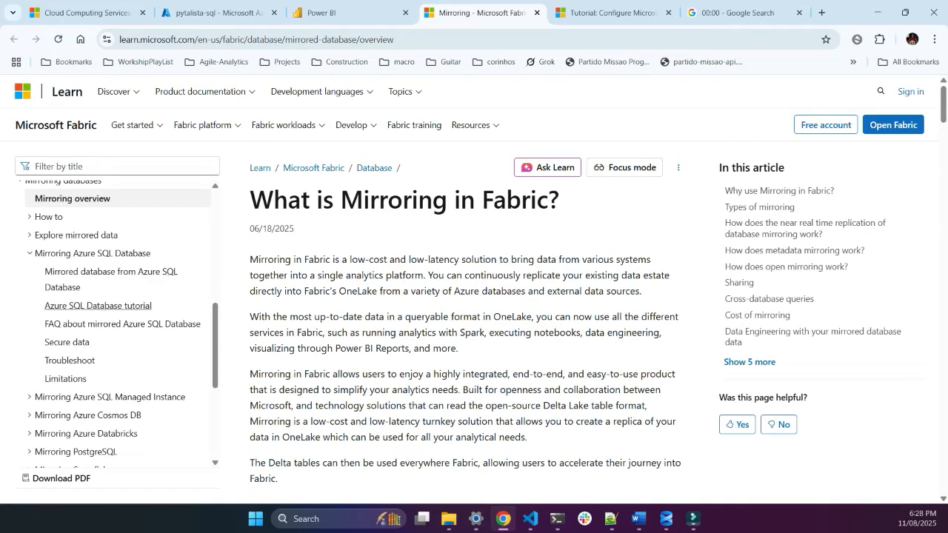
scroll(467, 296, "down", 2)
scroll(466, 297, "down", 2)
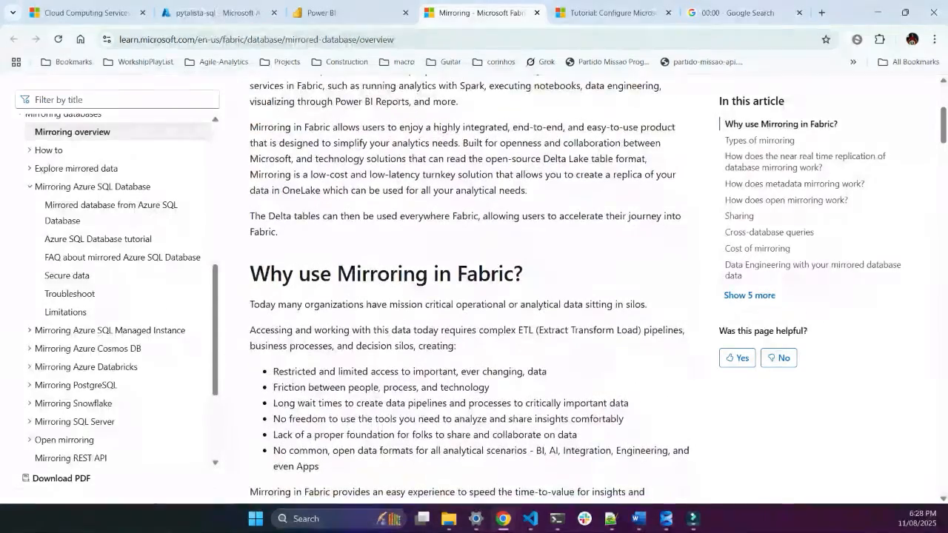
scroll(466, 296, "up", 5)
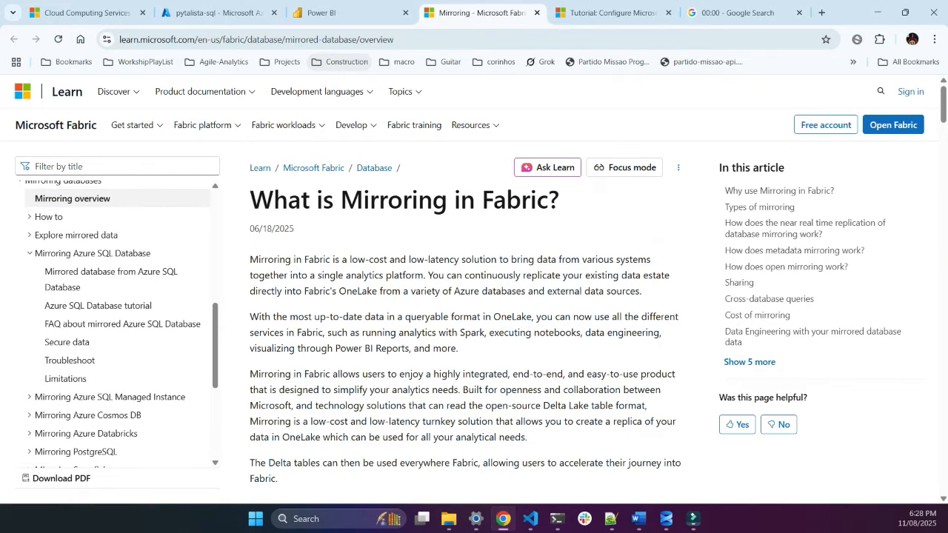
key("ctrl+Tab")
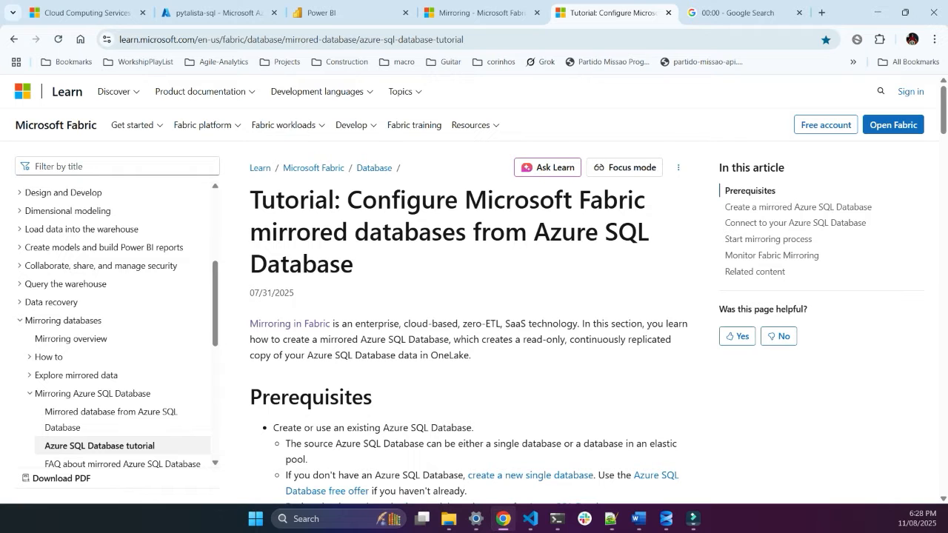
scroll(467, 296, "down", 3)
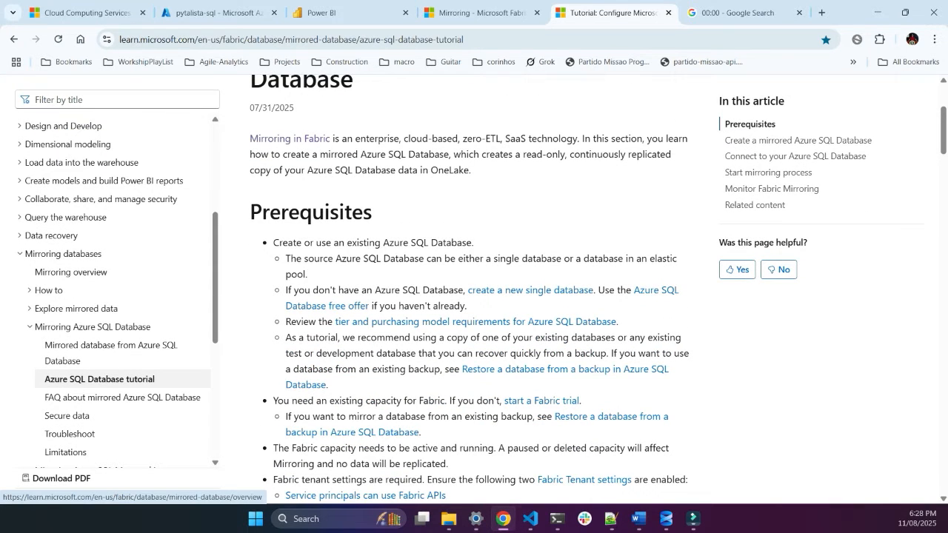
Step: Open the sample_db SQL database from the pytalista-sql resource group in the Azure portal
left_click(215, 13)
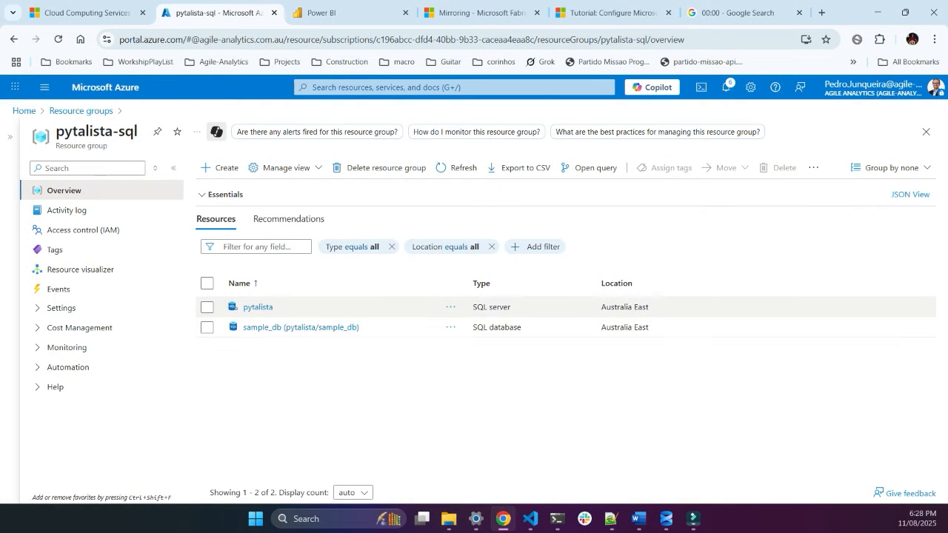
left_click(266, 327)
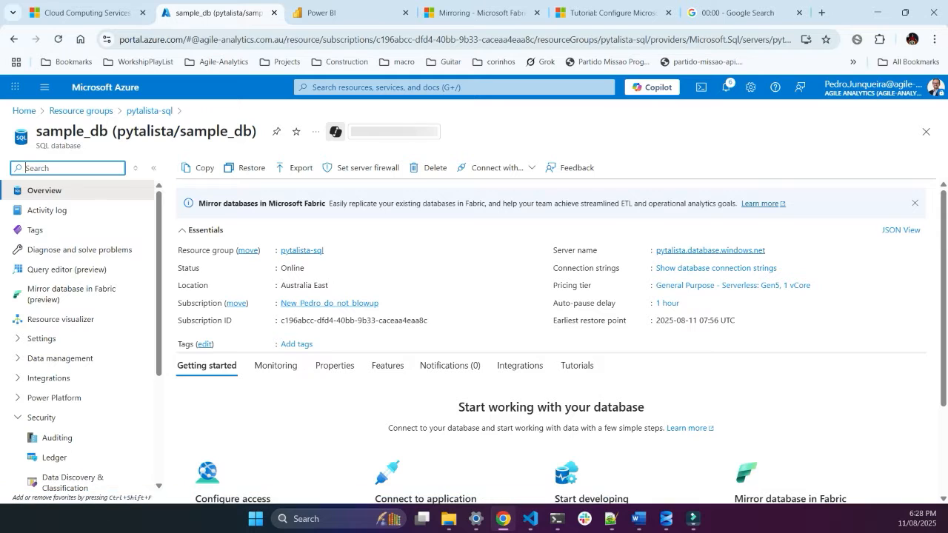
Step: Switch to SQL Server Management Studio and query the top 1000 rows of the dbo.Addresses table in sample_db
key("alt+Tab")
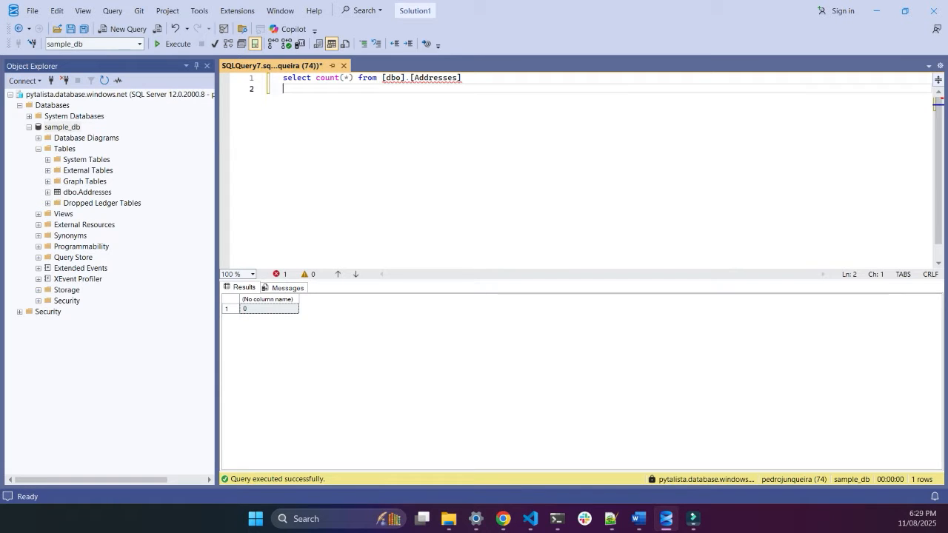
left_click(48, 193)
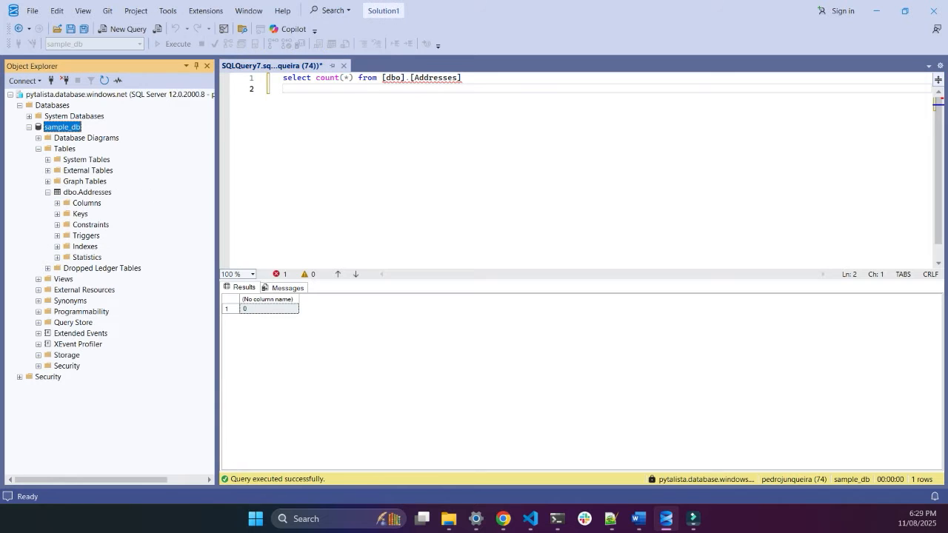
left_click(124, 28)
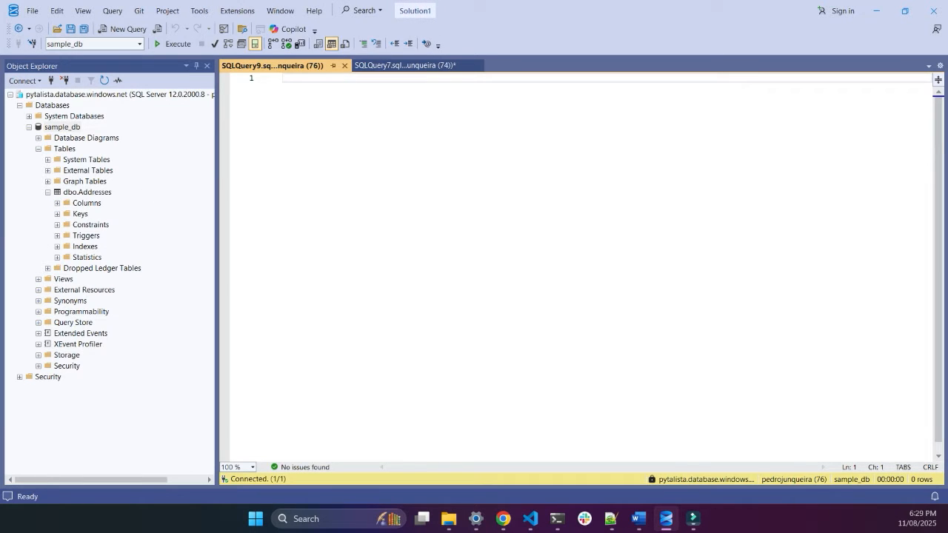
left_click(88, 193)
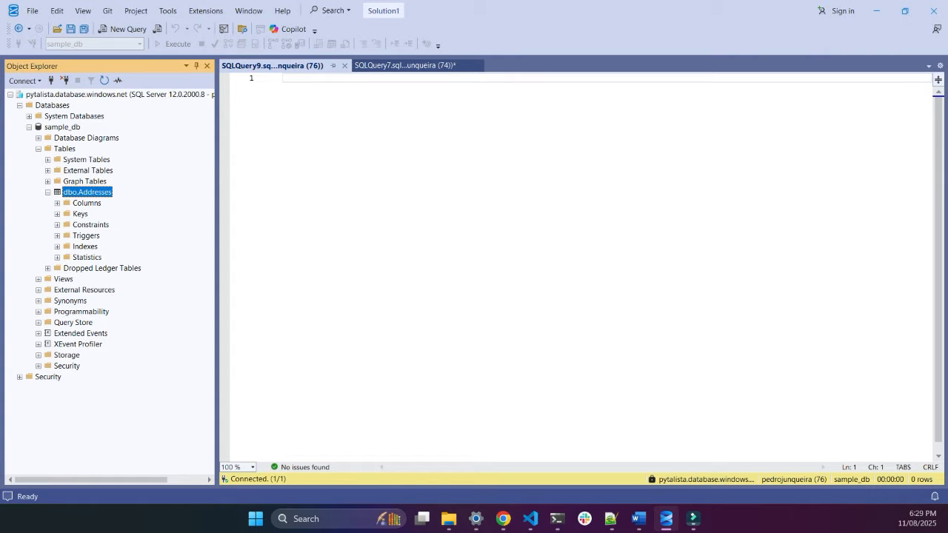
right_click(107, 194)
left_click(148, 223)
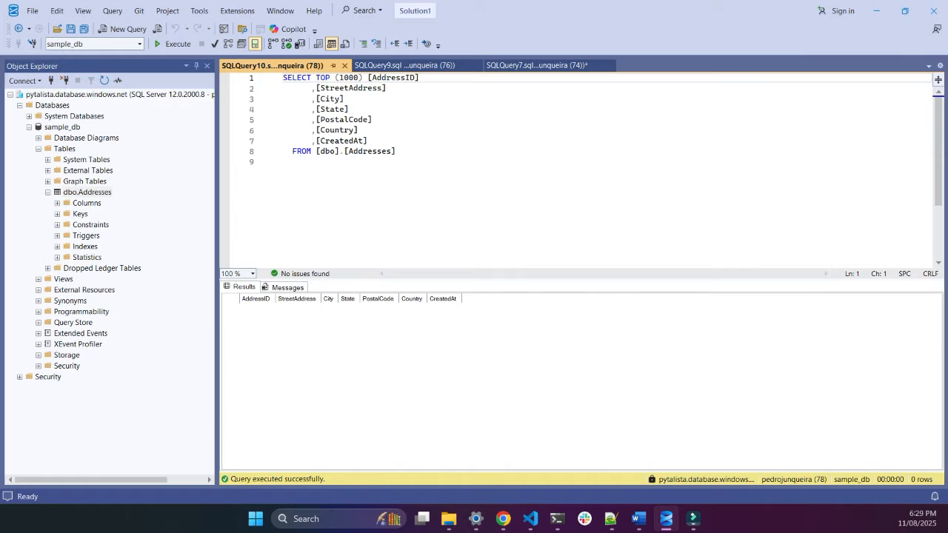
Step: Switch to Visual Studio Code, clear the terminal and run python populate_table.py to fill the Addresses table
left_click(531, 519)
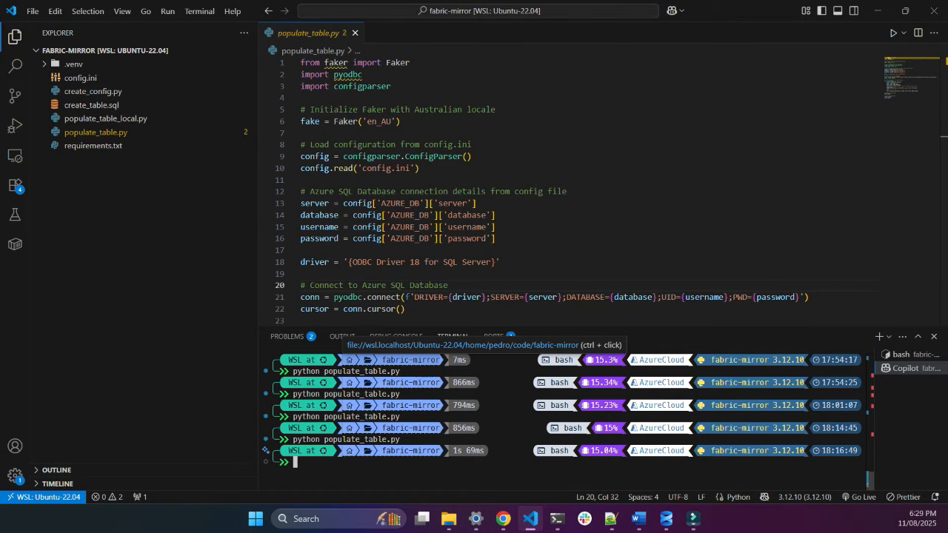
key("ctrl+l")
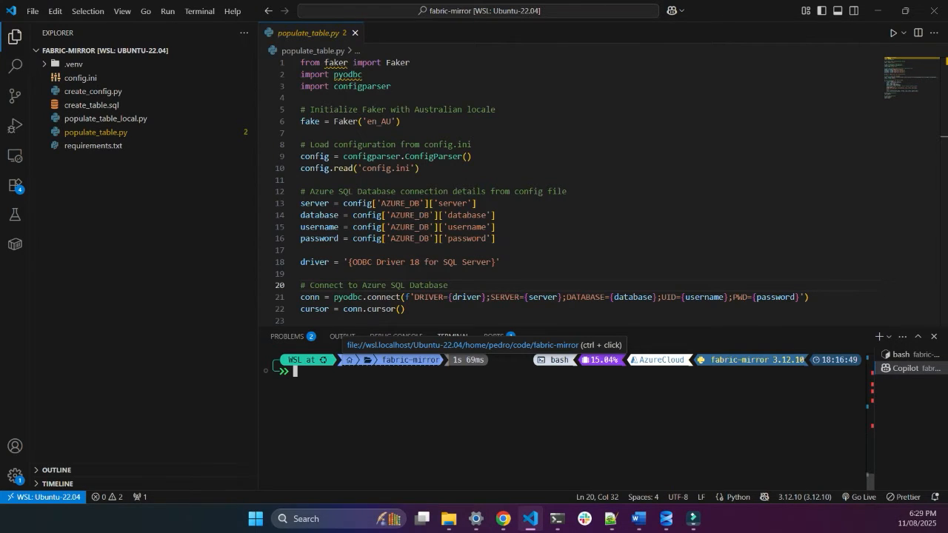
key("Up")
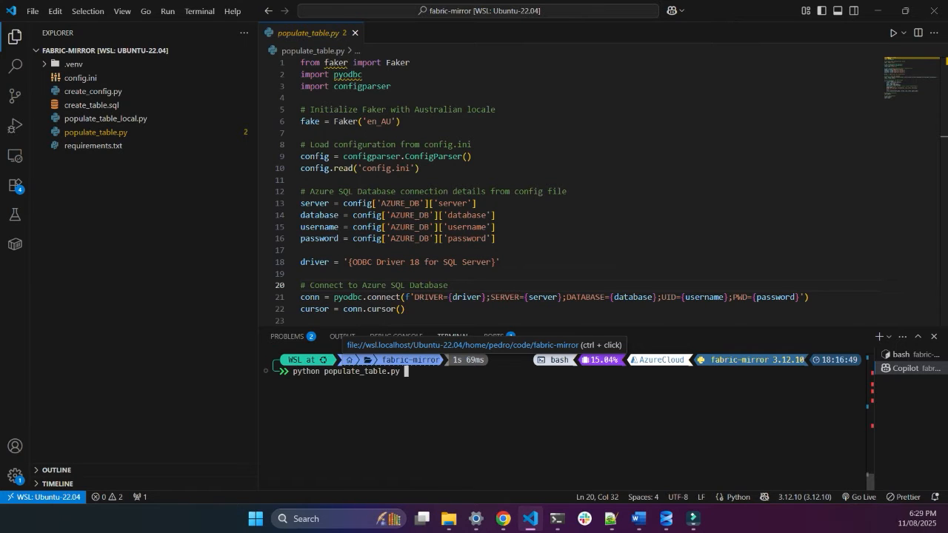
key("Return")
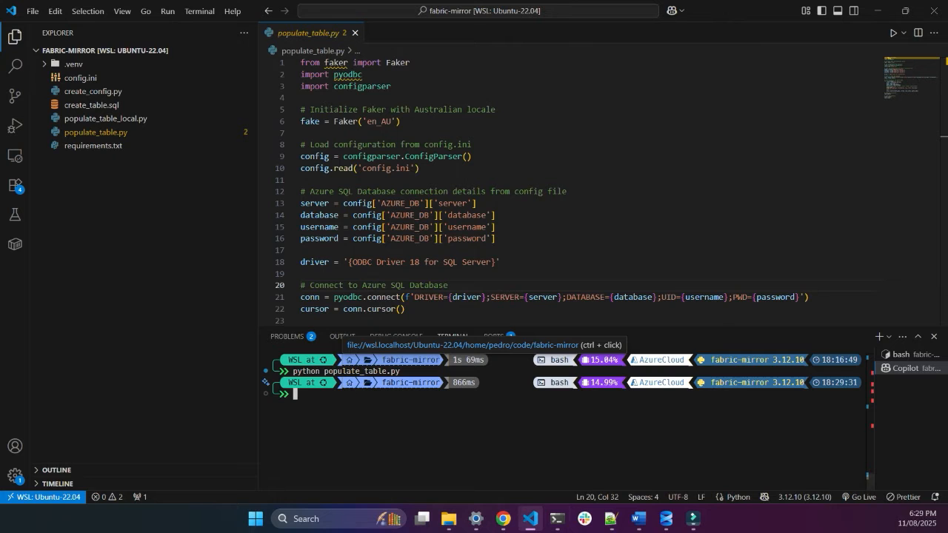
Step: Switch back to SQL Server Management Studio and rerun the top 1000 rows query on dbo.Addresses
left_click(667, 519)
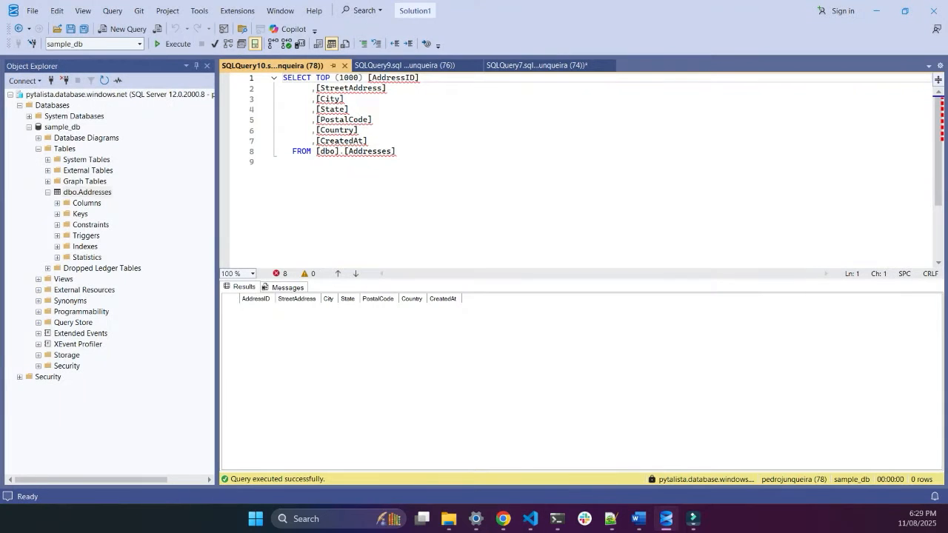
left_click(172, 44)
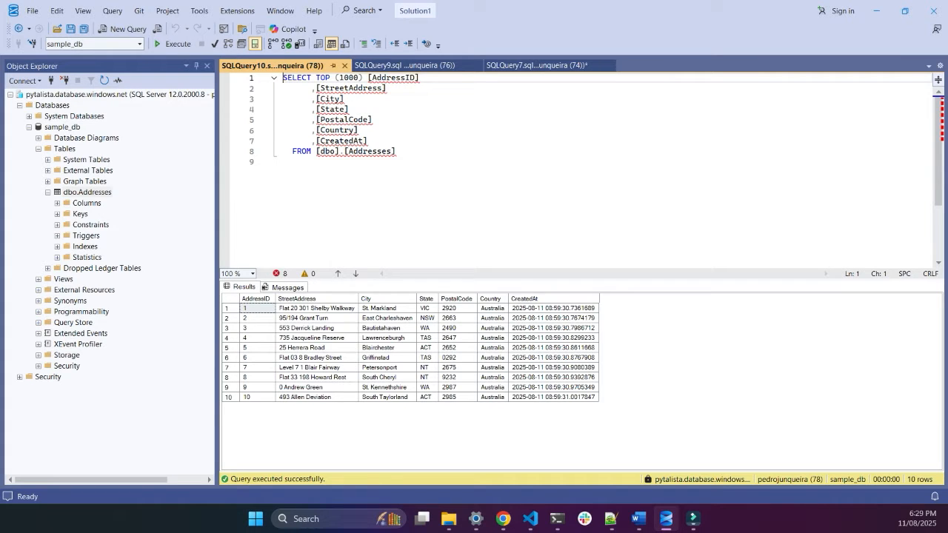
Step: Start a row-count statement, select count(*) from, a few lines below the existing SELECT query
left_click(397, 151)
key("Return")
key("Return")
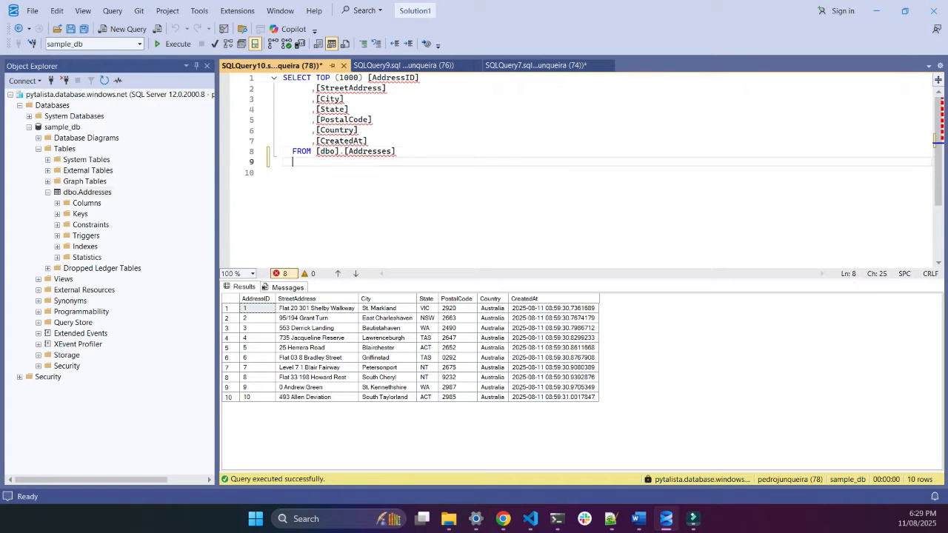
key("Return")
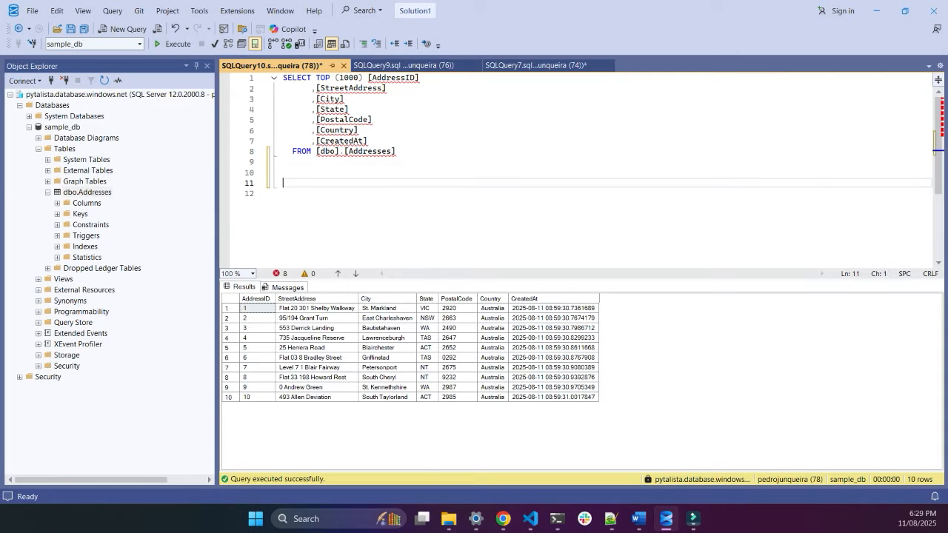
type("select count")
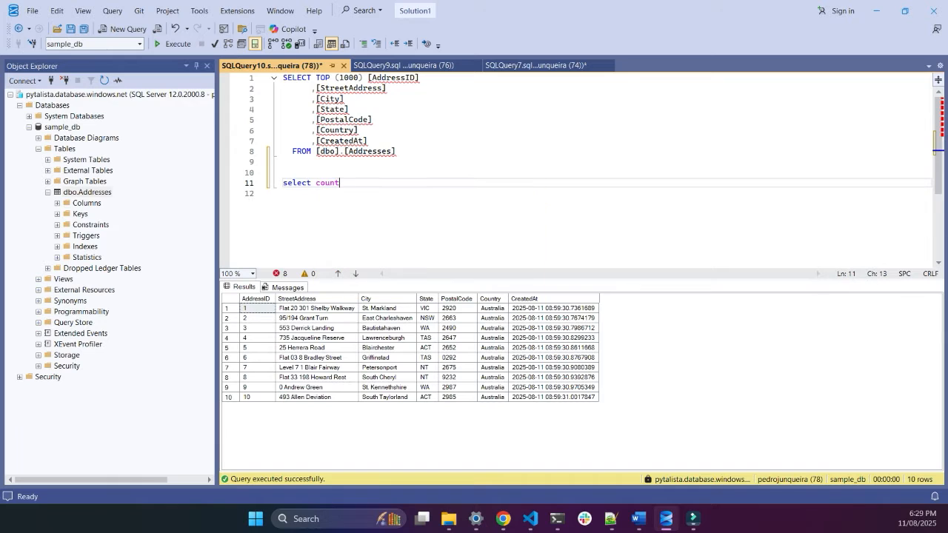
type("(*) from")
Step: Complete the count statement with [dbo].[Addresses] copied from the first query and execute only that statement
left_click_drag(316, 151, 397, 151)
key("ctrl+c")
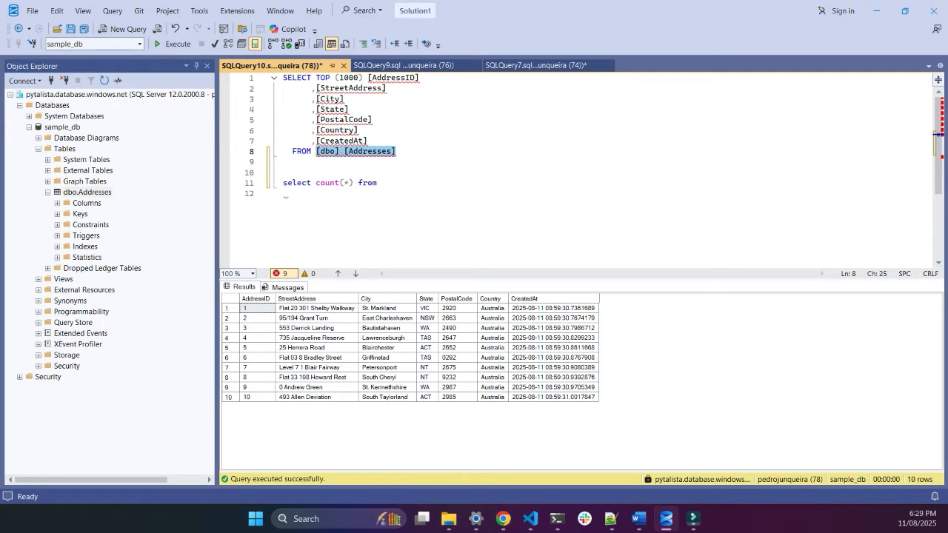
key("Down")
key("Down")
key("Down")
key("ctrl+v")
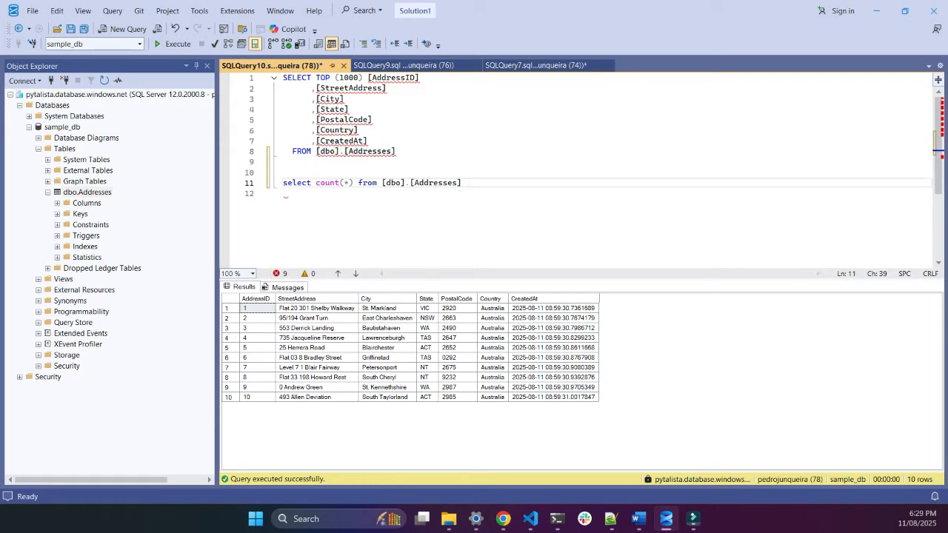
key("shift+Home")
key("F5")
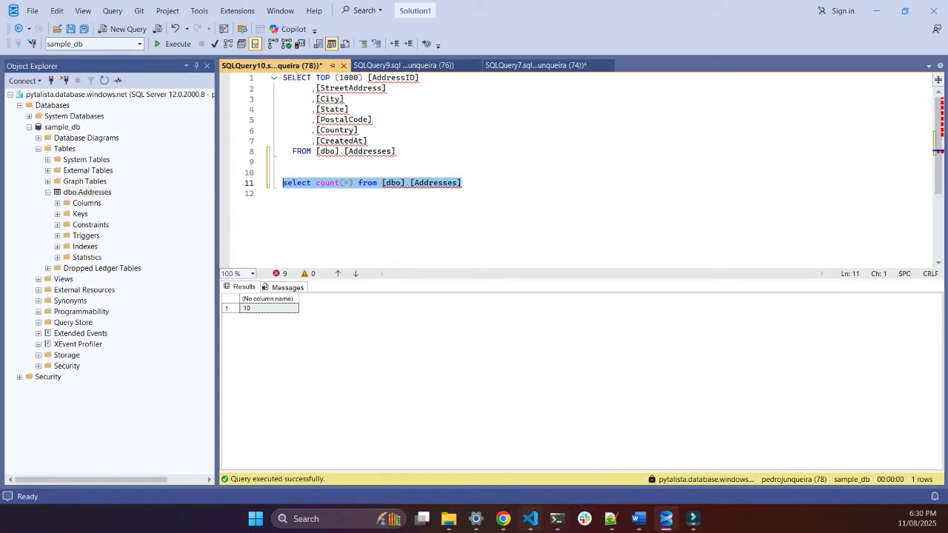
Step: Switch to Chrome and review the tutorial's prerequisites, highlighting the existing Azure SQL Database and Fabric capacity requirements
left_click(503, 519)
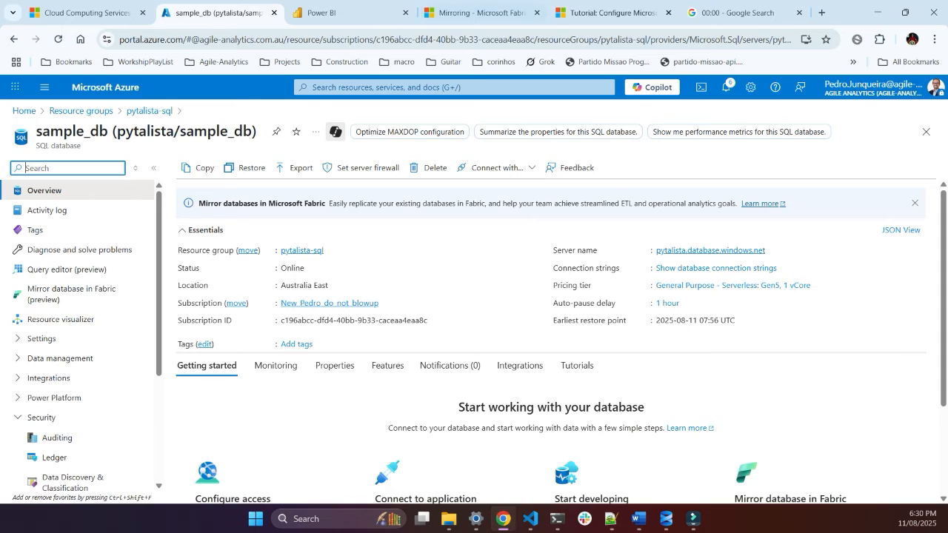
left_click(613, 13)
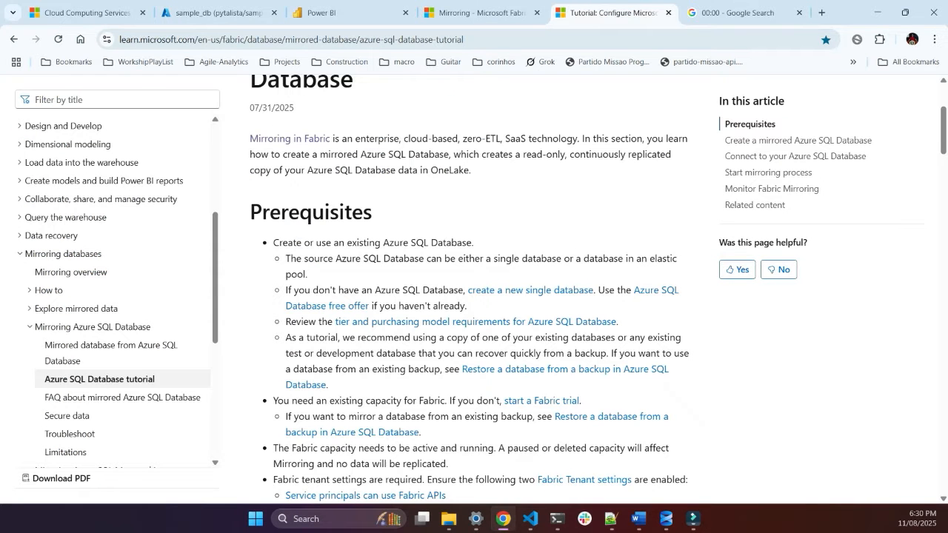
left_click_drag(272, 242, 452, 242)
left_click(452, 242)
left_click_drag(272, 243, 472, 242)
scroll(467, 296, "down", 3)
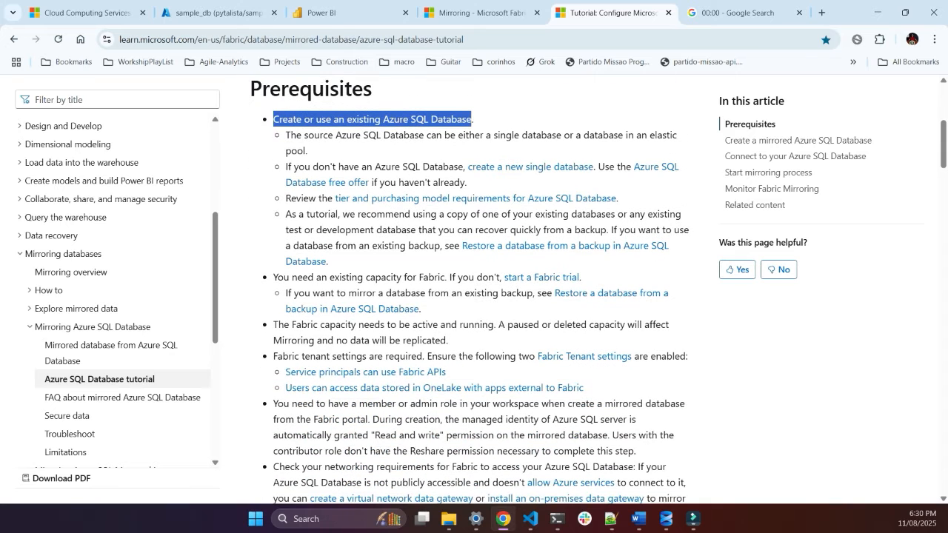
left_click_drag(272, 277, 458, 277)
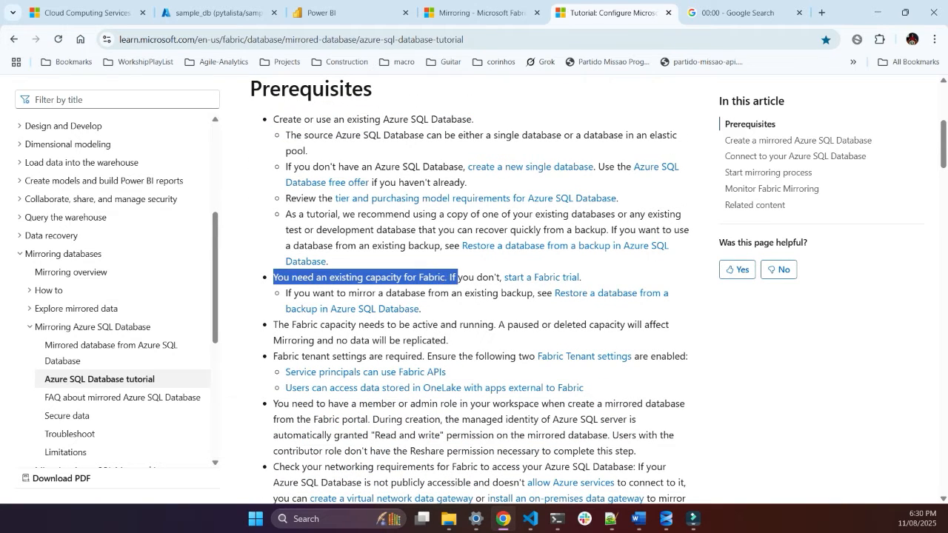
Step: Examine the general settings and license info of the mirroring-demo workspace in Power BI
left_click(348, 13)
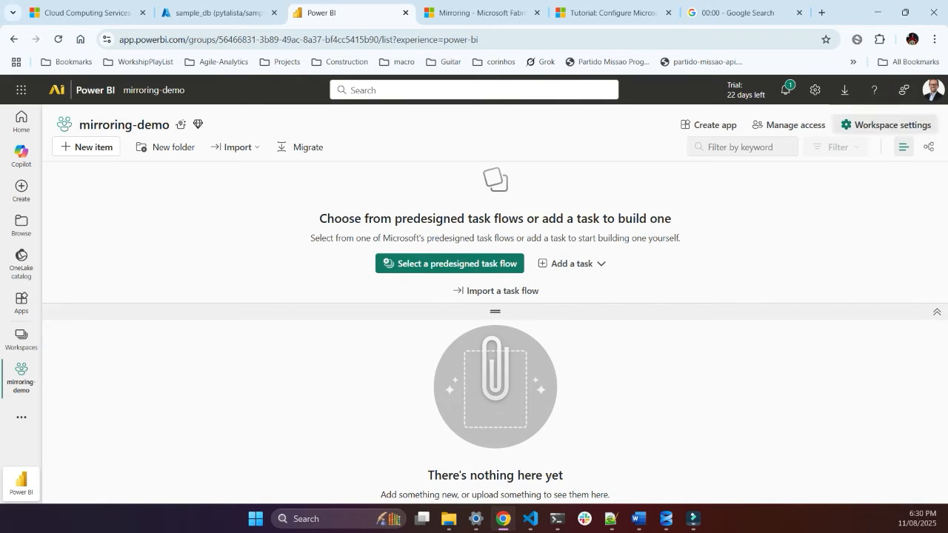
left_click(846, 125)
scroll(687, 311, "down", 4)
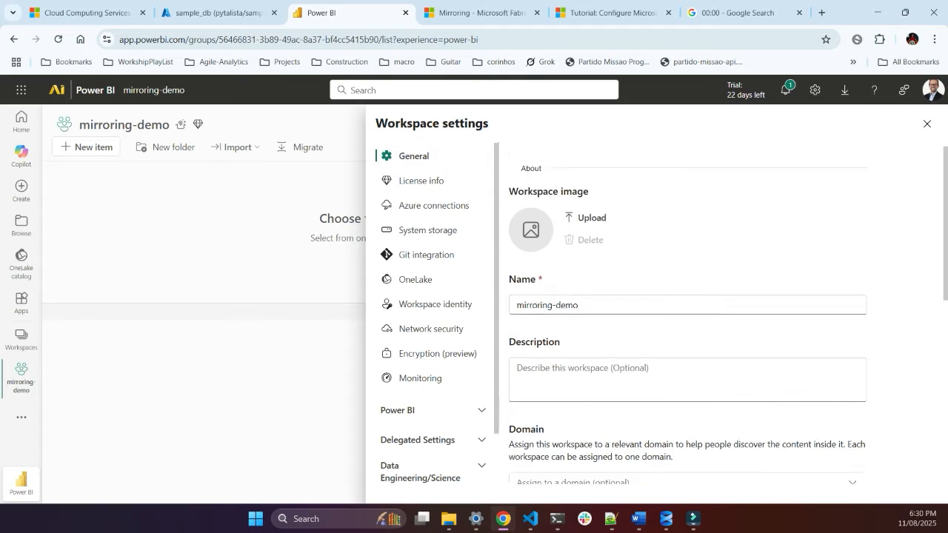
scroll(687, 311, "down", 3)
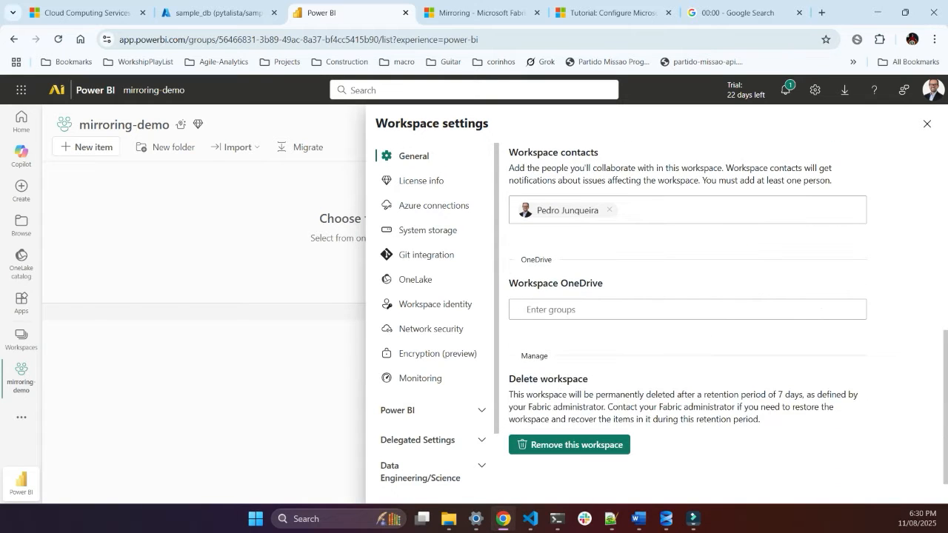
left_click(422, 181)
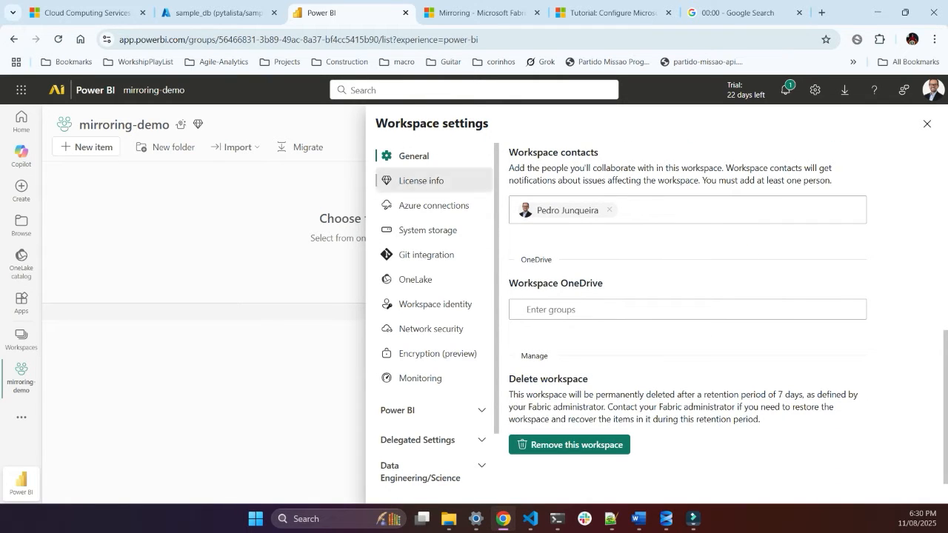
left_click(414, 156)
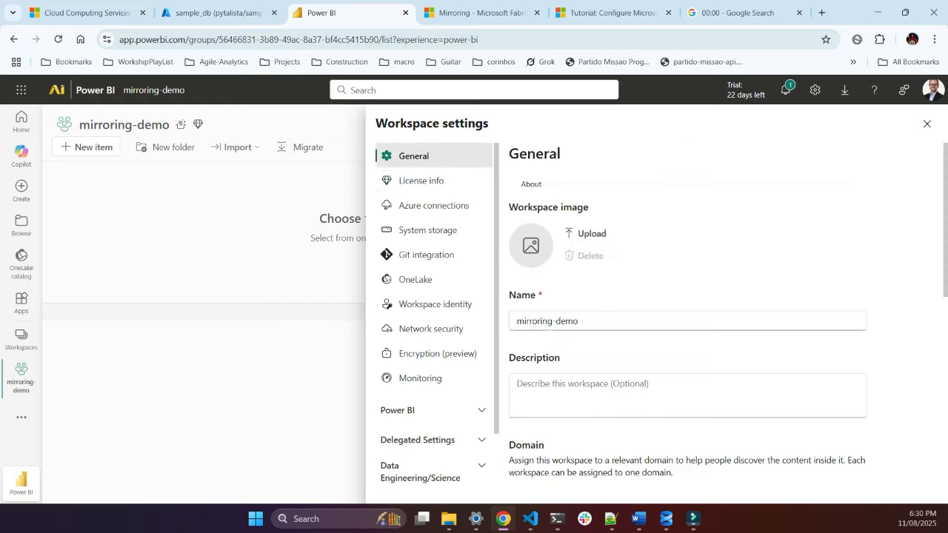
scroll(666, 365, "down", 5)
scroll(667, 363, "down", 1)
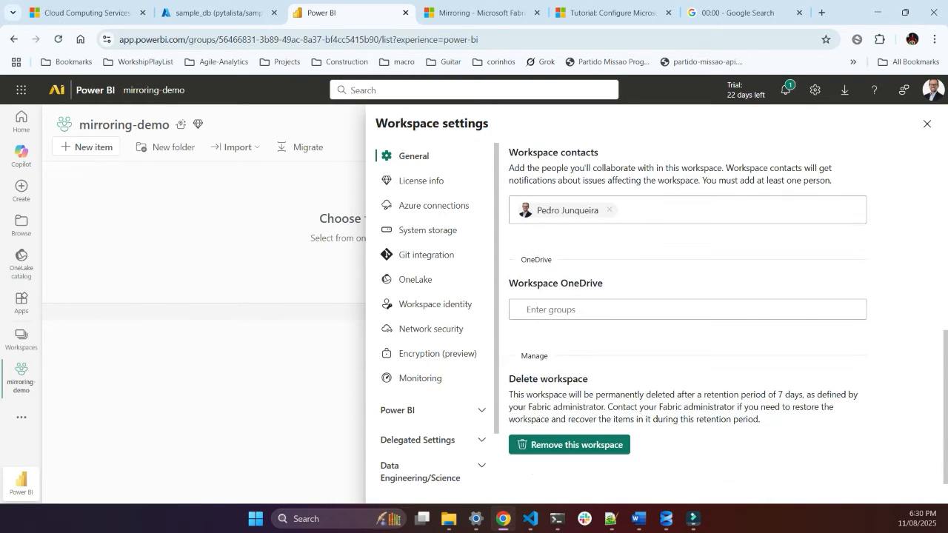
left_click(422, 181)
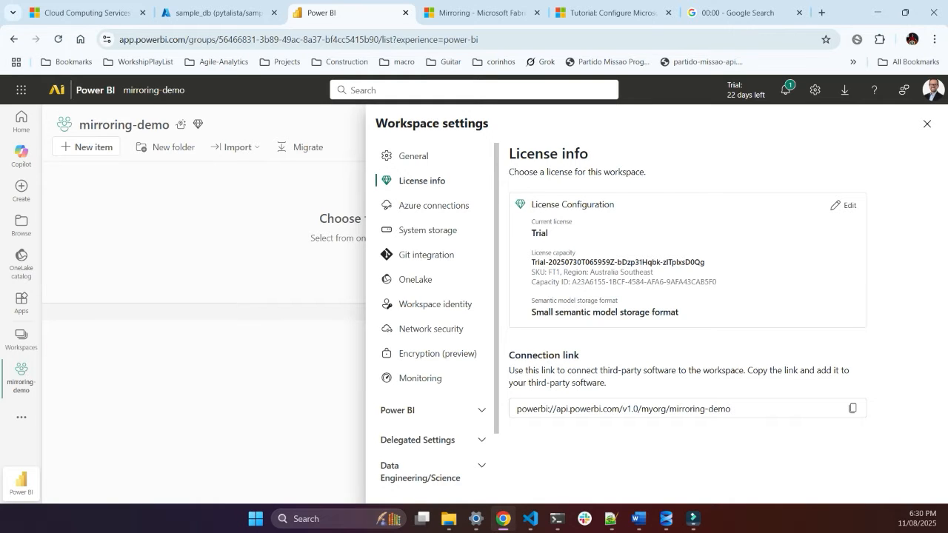
Step: Close the workspace settings and return to the tutorial's prerequisites, highlighting that the Fabric capacity must be active and running
left_click_drag(530, 205, 549, 234)
left_click(927, 124)
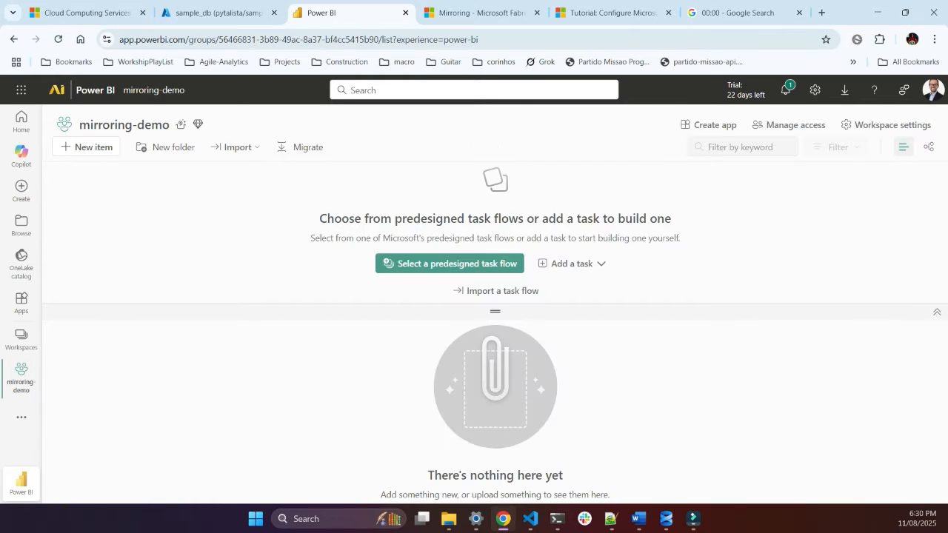
left_click(478, 13)
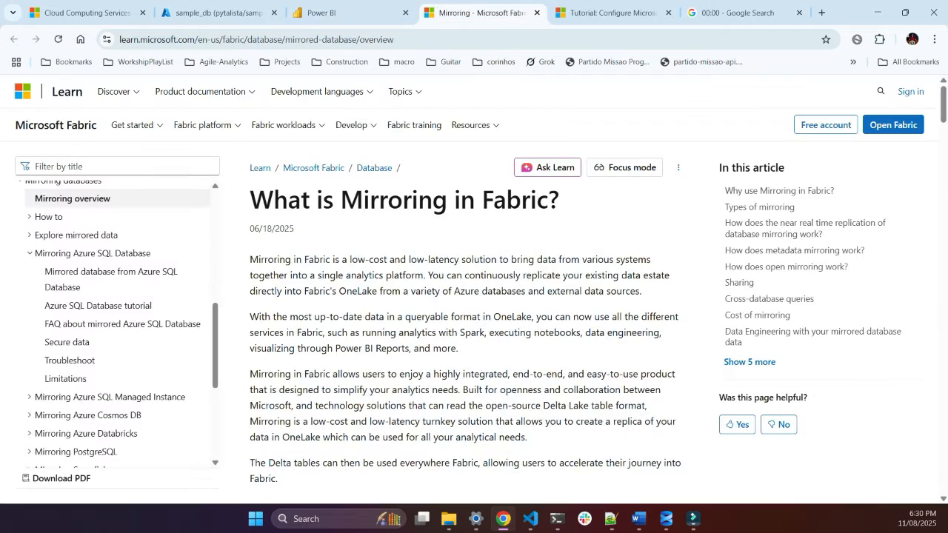
left_click(614, 13)
scroll(444, 387, "down", 3)
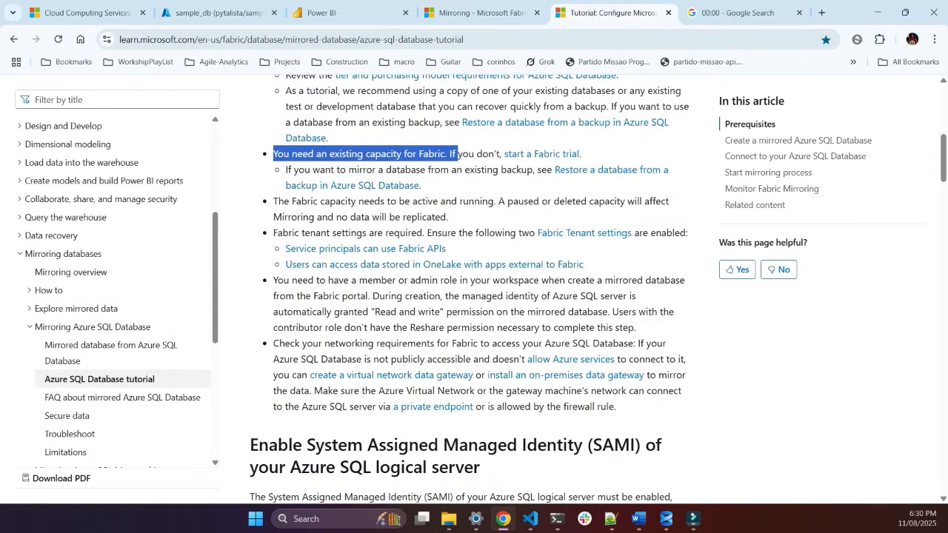
left_click_drag(375, 200, 495, 201)
scroll(495, 201, "down", 1)
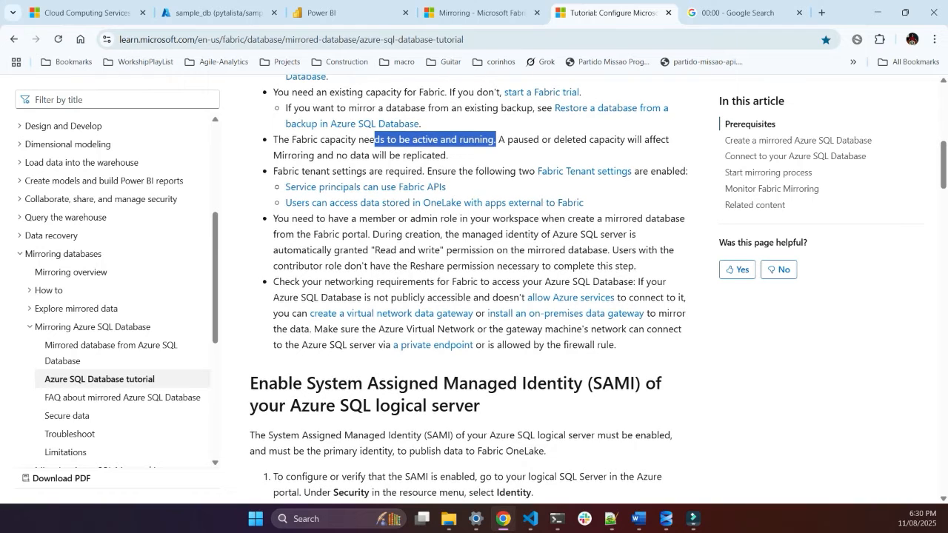
Step: Review the prerequisites for Fabric tenant settings, workspace role, managed identity and networking, highlighting the relevant passages
left_click_drag(274, 171, 427, 171)
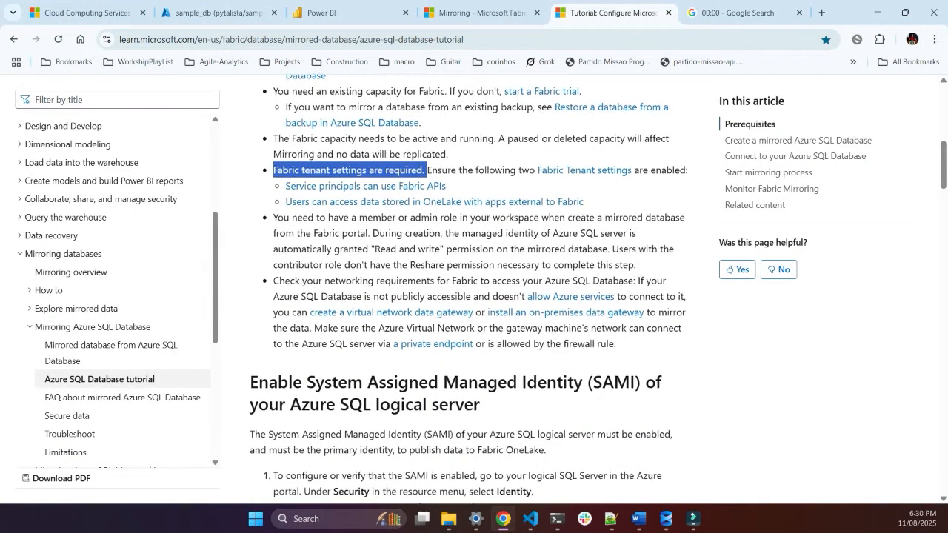
scroll(474, 296, "down", 1)
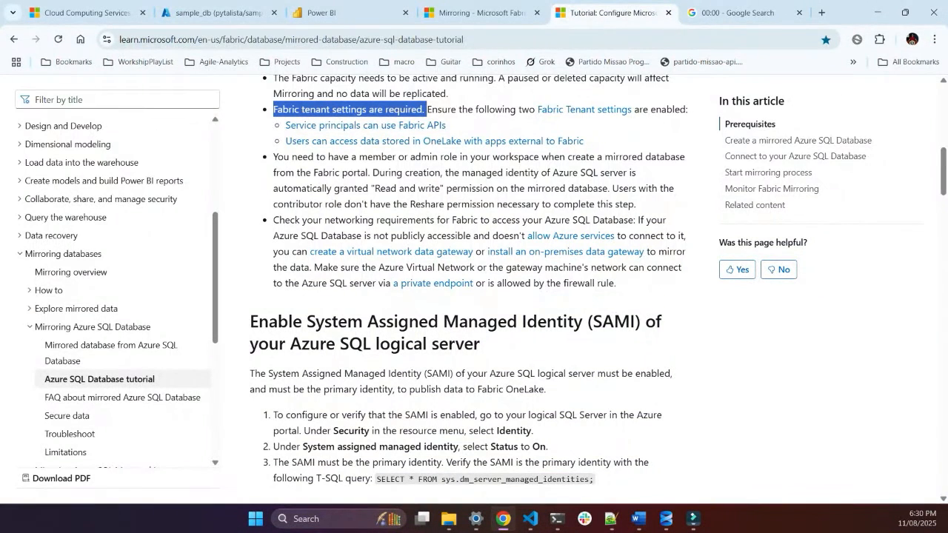
left_click_drag(274, 157, 443, 188)
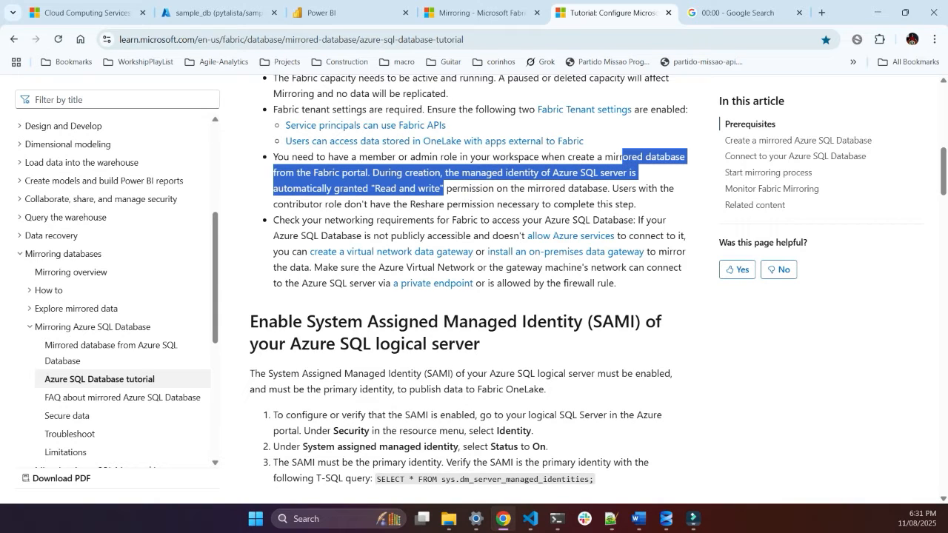
left_click(444, 188)
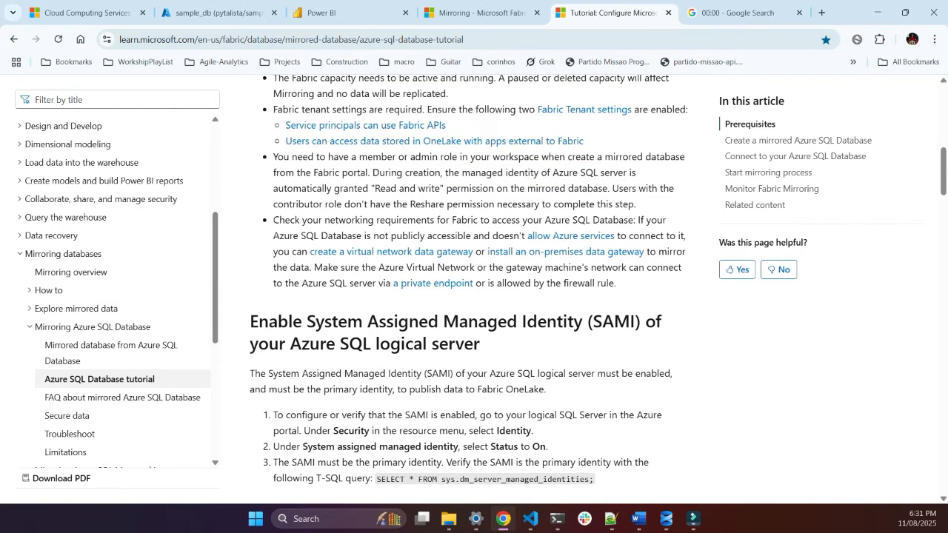
left_click_drag(442, 172, 540, 173)
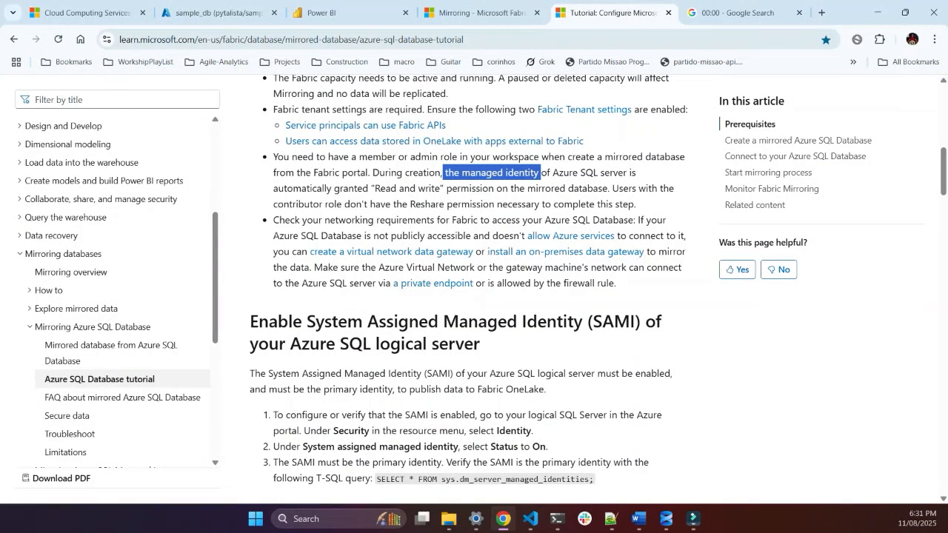
left_click_drag(273, 220, 646, 220)
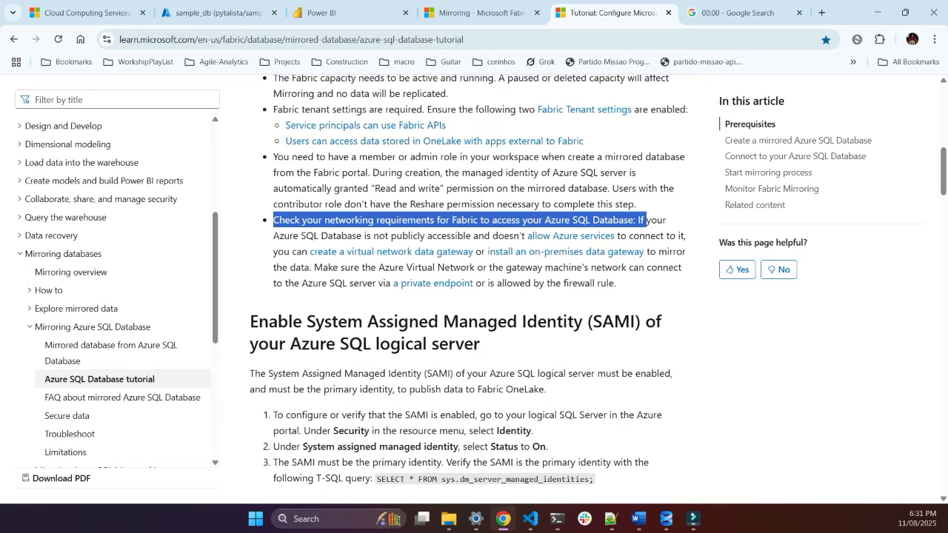
Step: Switch to the Azure portal and open the pytalista SQL server from the pytalista-sql resource group
left_click(215, 13)
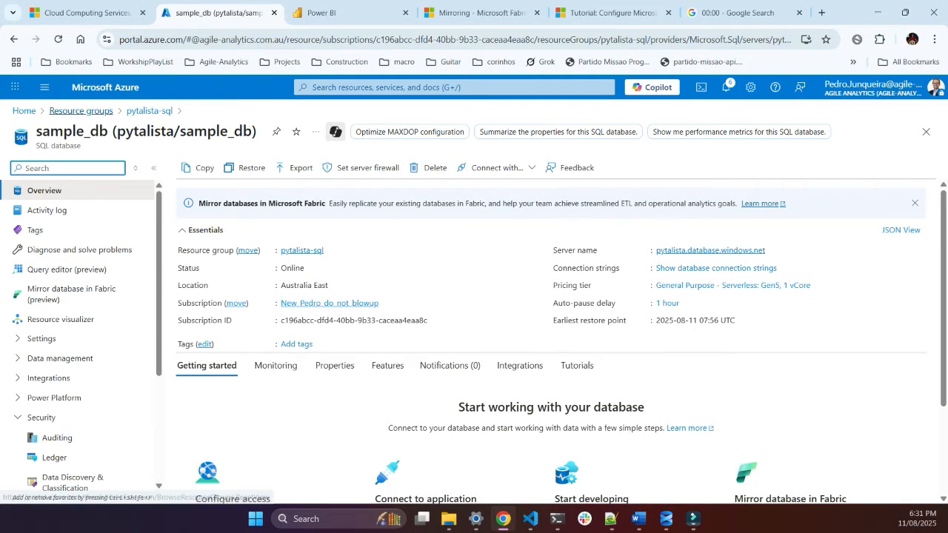
scroll(74, 337, "down", 3)
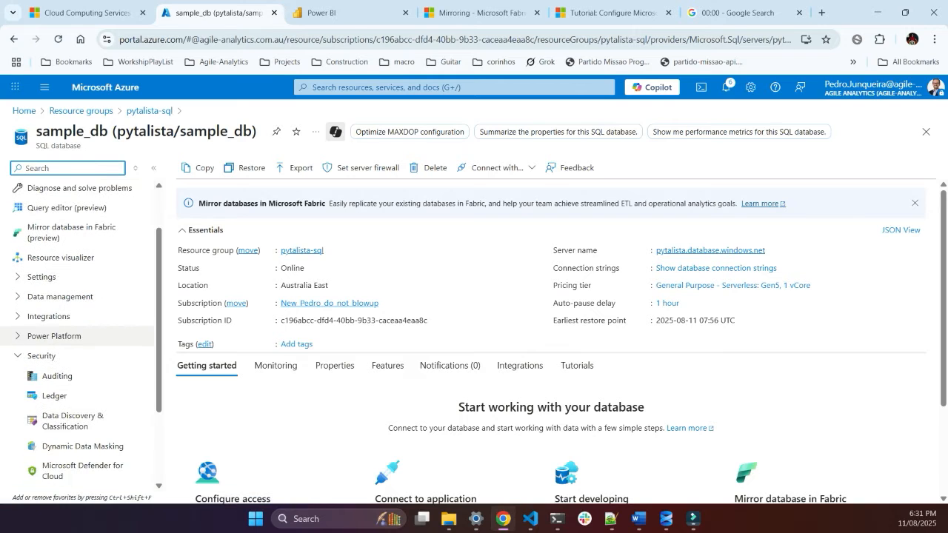
scroll(89, 419, "up", 1)
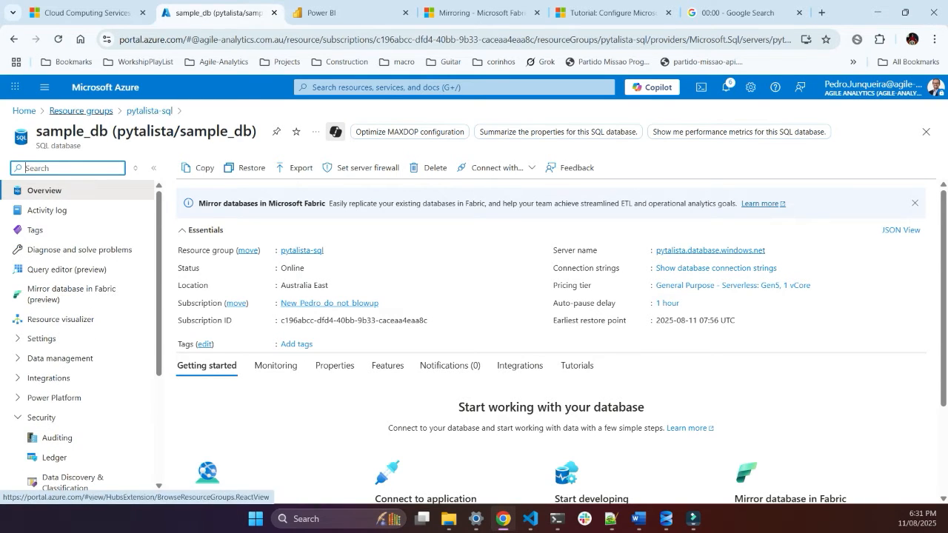
left_click(81, 110)
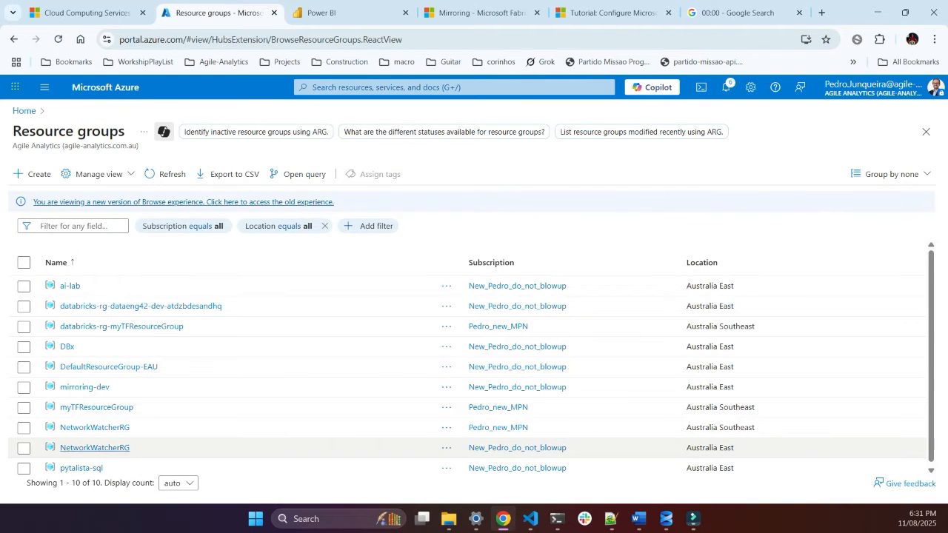
left_click(81, 467)
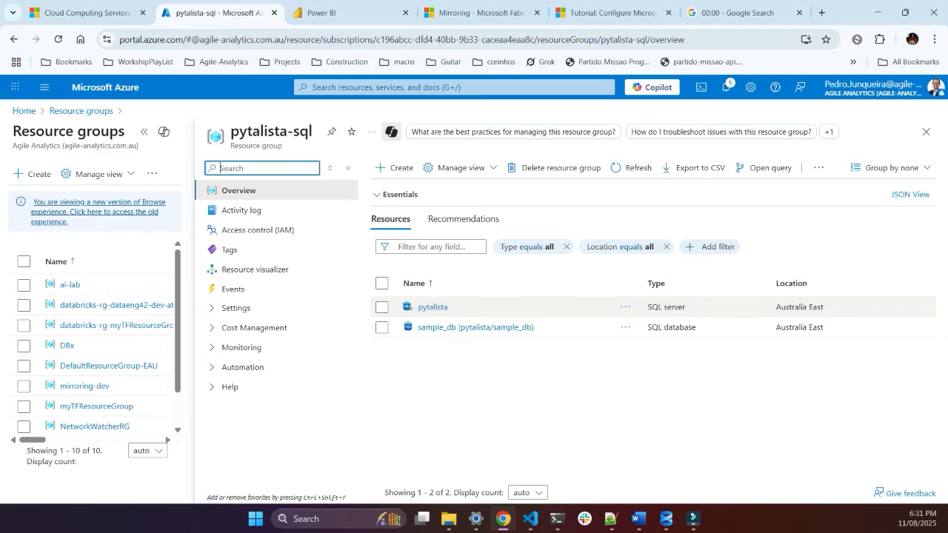
left_click(433, 307)
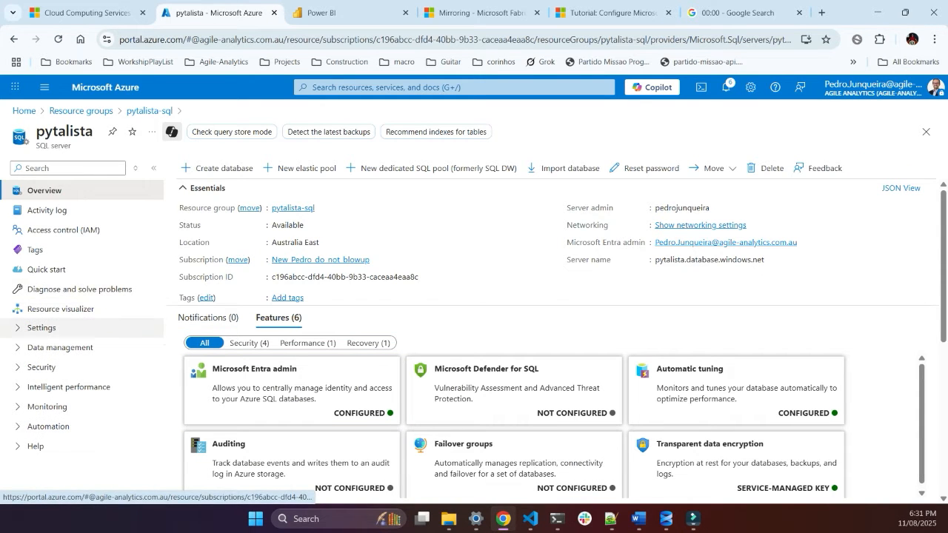
Step: Open the SQL server's Networking settings and examine its public access, firewall rules and exceptions
left_click(41, 328)
left_click(42, 328)
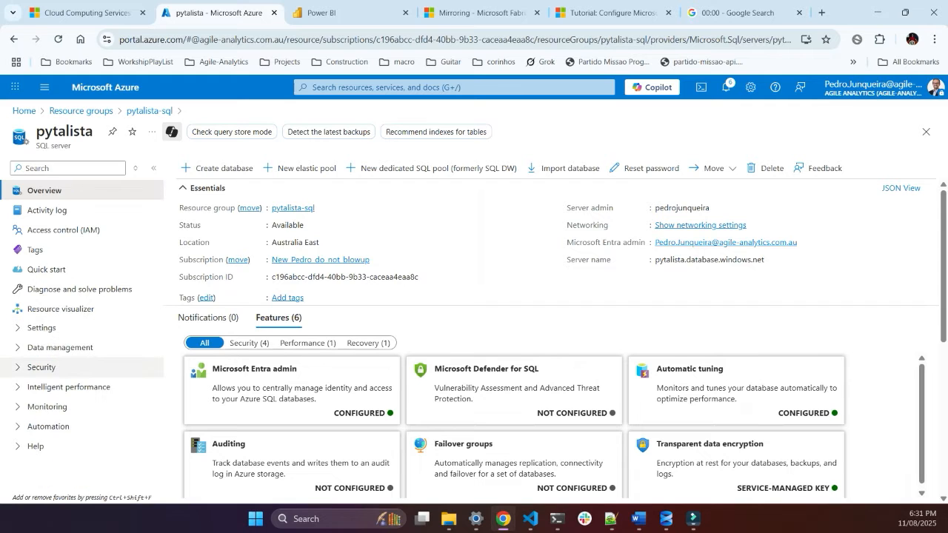
left_click(60, 348)
left_click(60, 347)
left_click(41, 367)
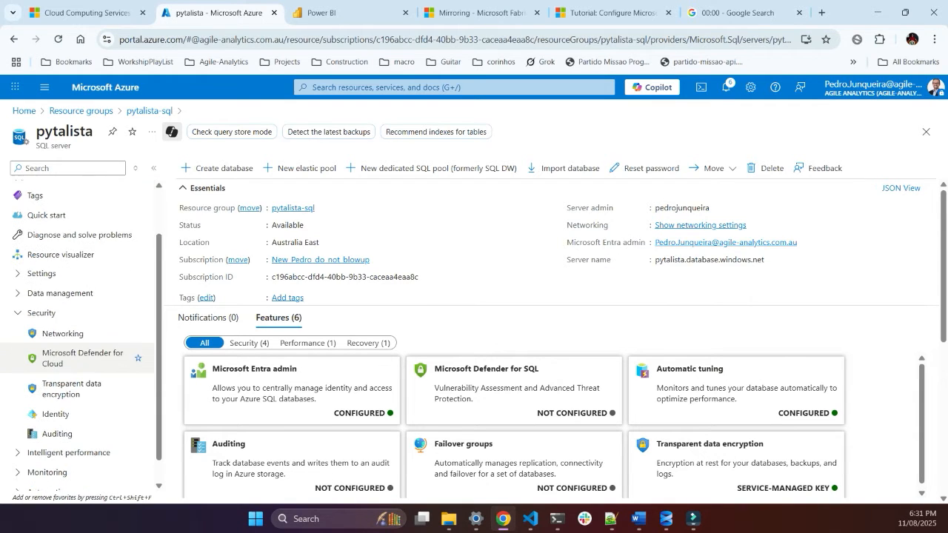
left_click(63, 326)
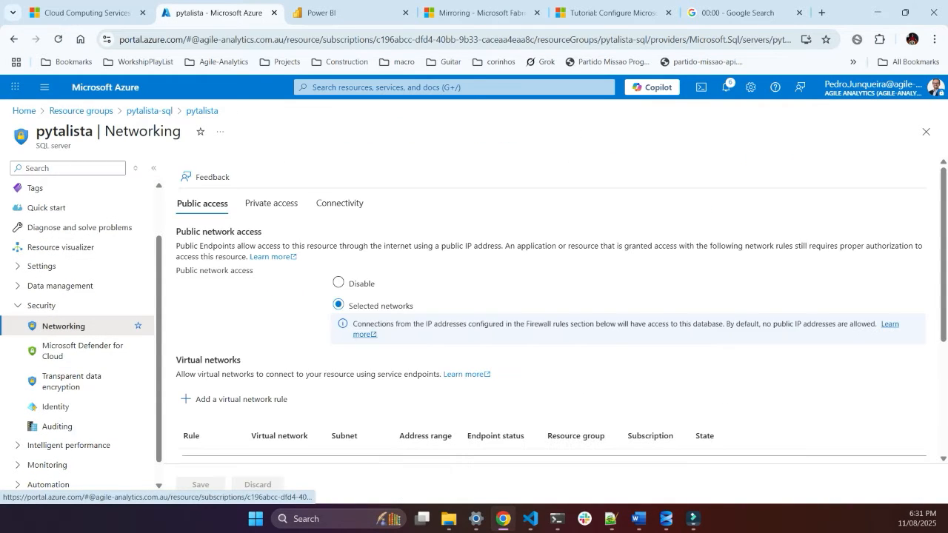
scroll(393, 326, "down", 3)
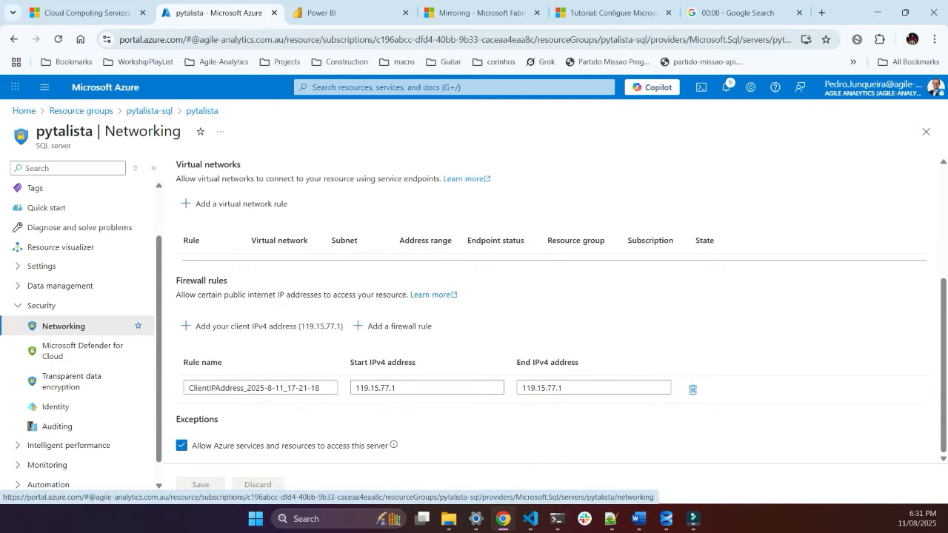
left_click_drag(176, 419, 220, 420)
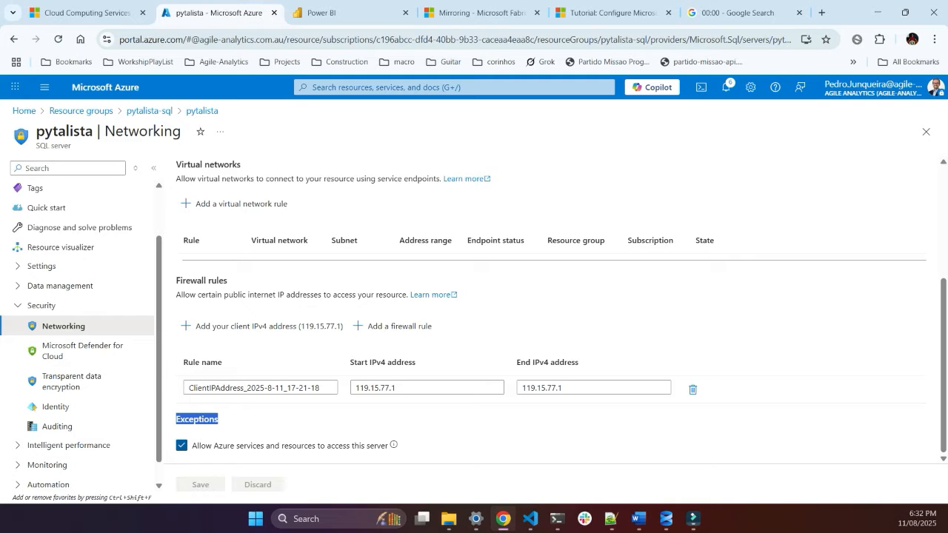
Step: Clear the Azure services exception, discard that edit by moving to the Identity settings, and check the system assigned managed identity status
left_click(182, 445)
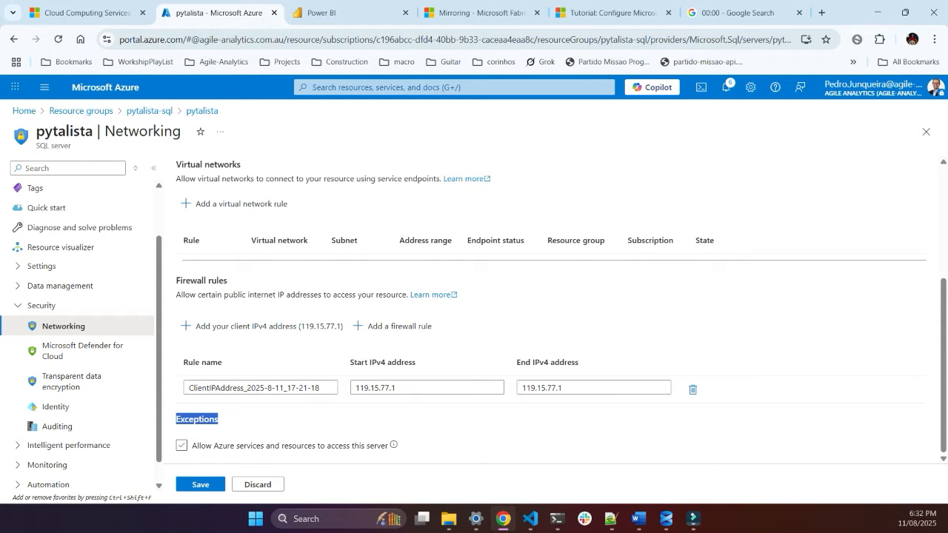
left_click(55, 407)
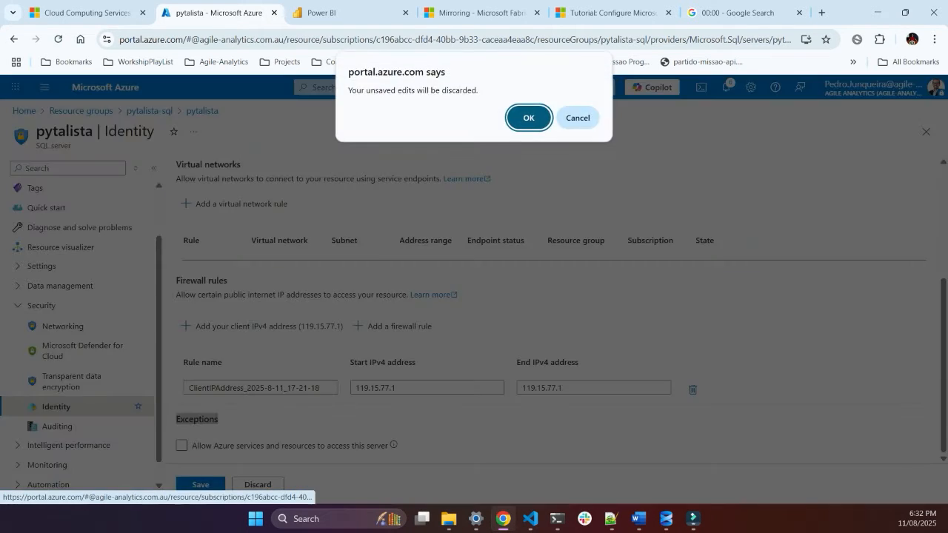
key("Return")
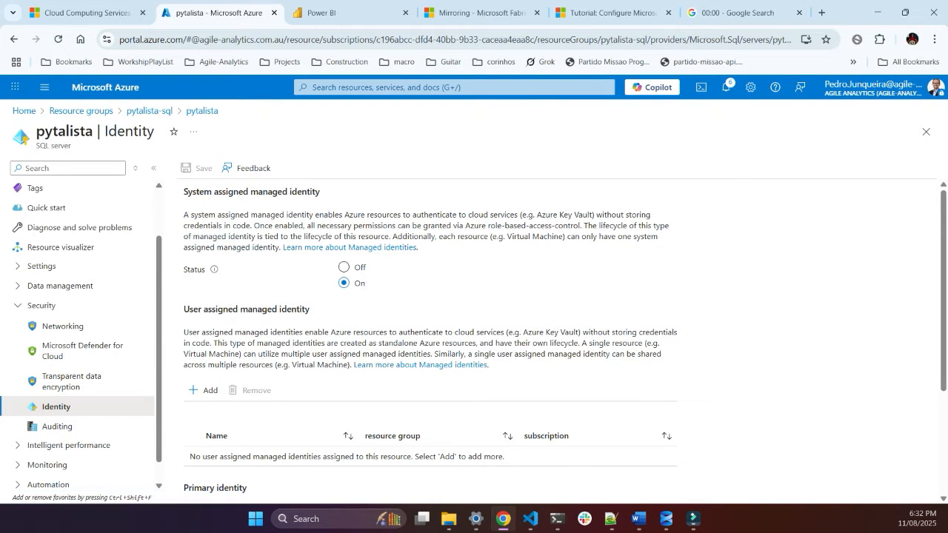
triple_click(268, 191)
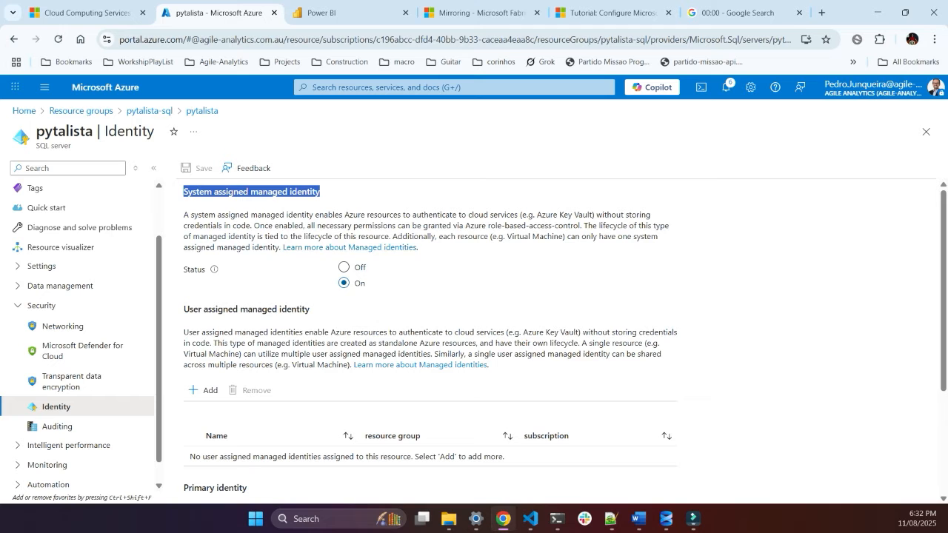
left_click(346, 283)
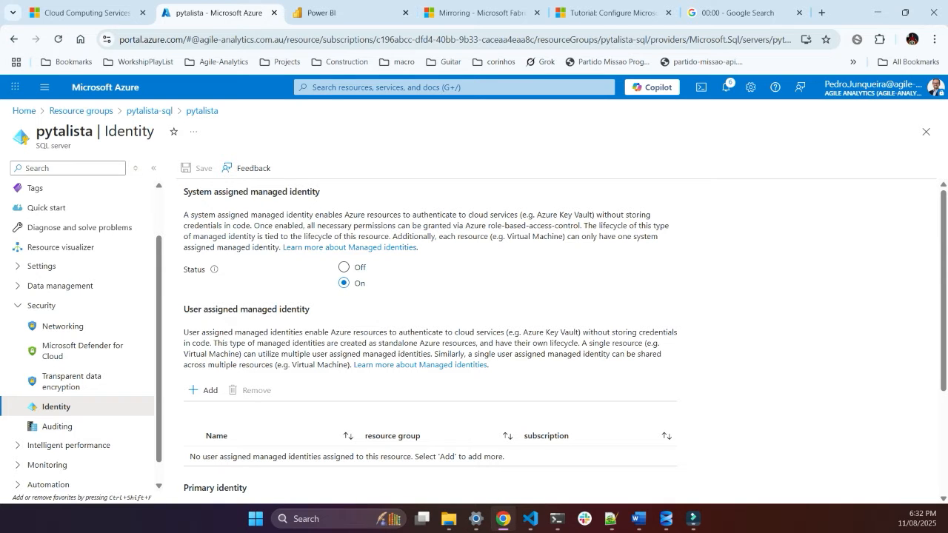
Step: Return to the tutorial's System Assigned Managed Identity section and copy its verification query, SELECT * FROM sys.dm_server_managed_identities;
left_click(607, 12)
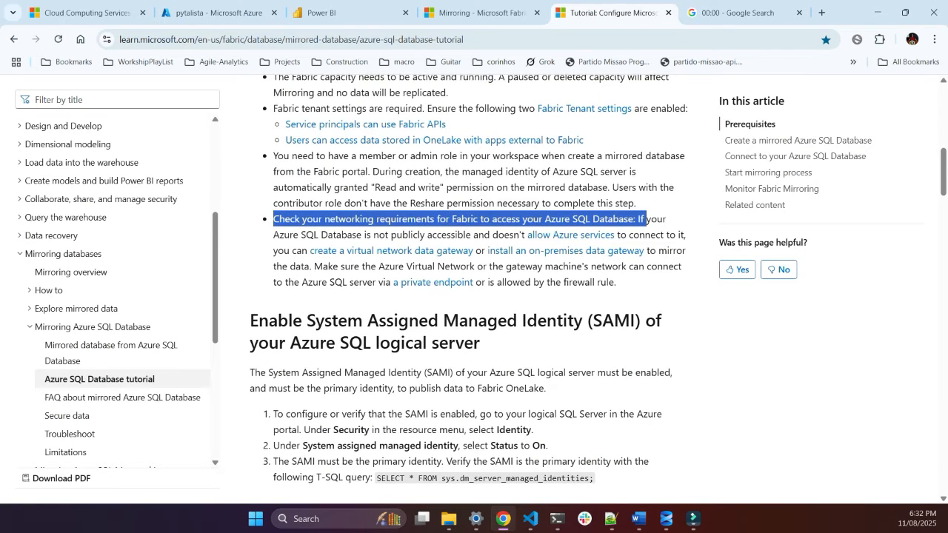
scroll(468, 289, "down", 1)
left_click_drag(250, 260, 656, 260)
left_click(690, 283)
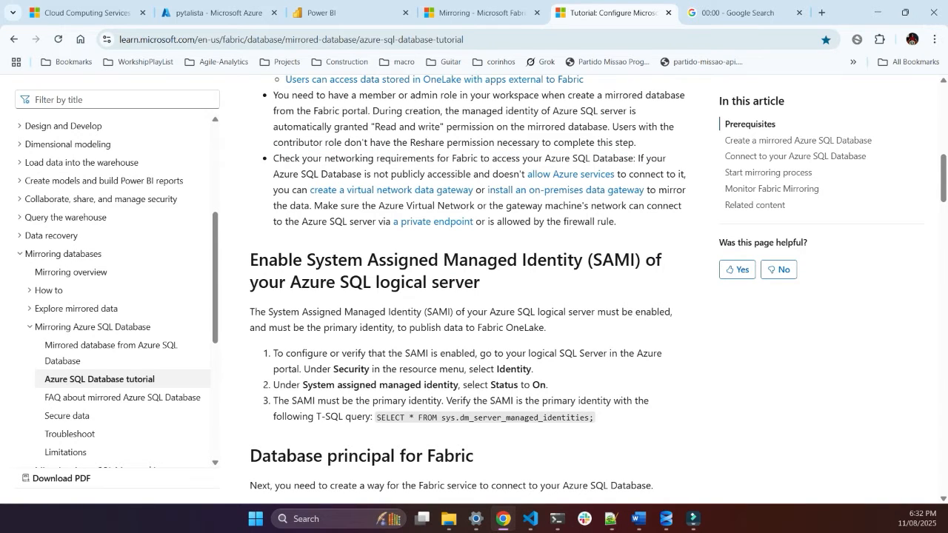
left_click_drag(377, 417, 594, 417)
key("ctrl+c")
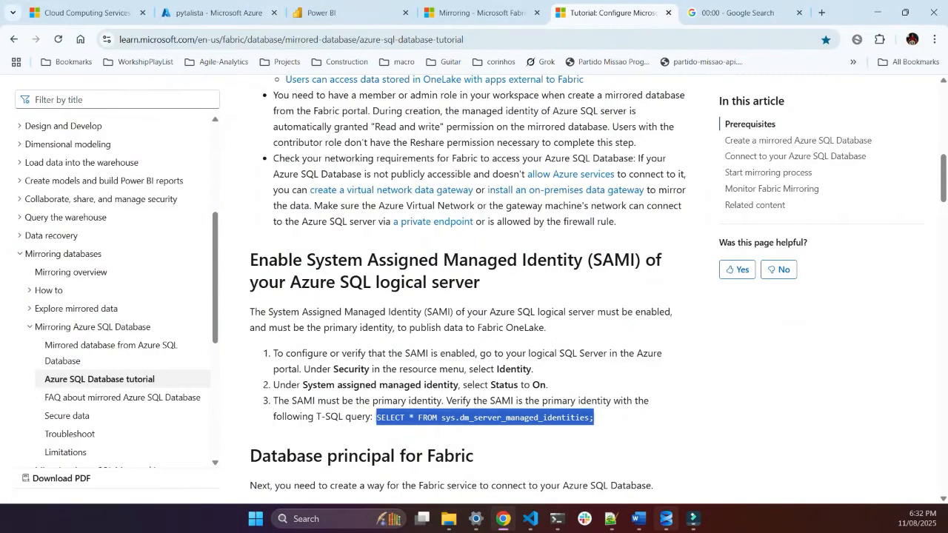
Step: Switch to SQL Server Management Studio, paste the managed identities query below the count statement and execute only that query
left_click(666, 518)
key("End")
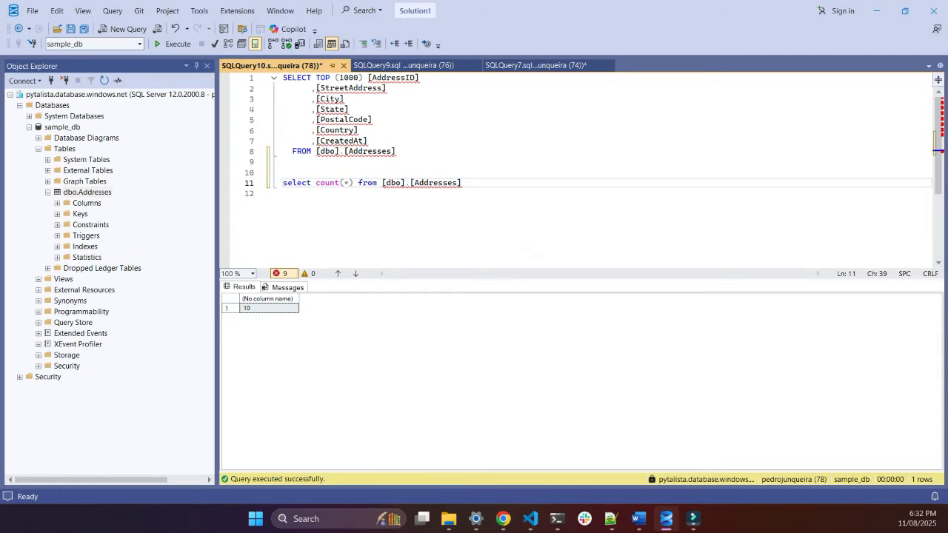
key("Return")
key("Return")
key("ctrl+v")
key("shift+Up")
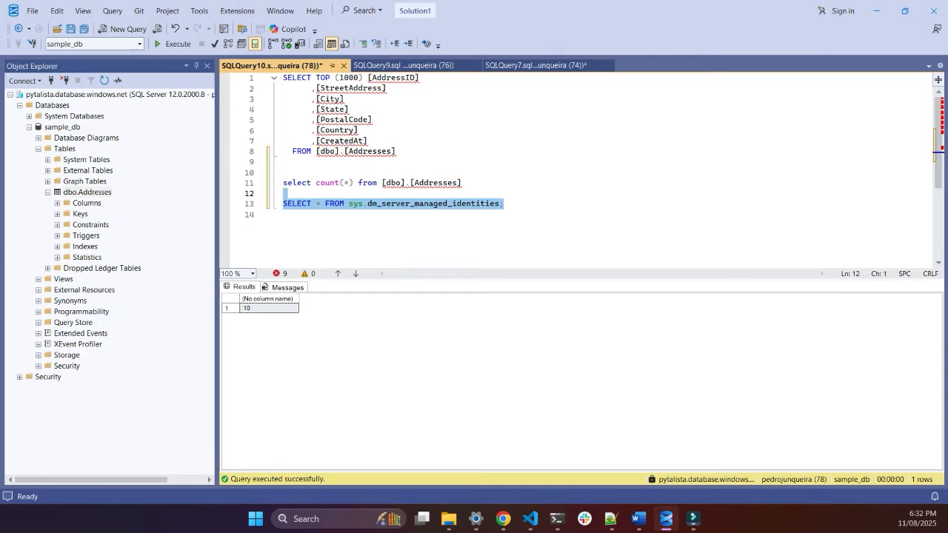
key("F5")
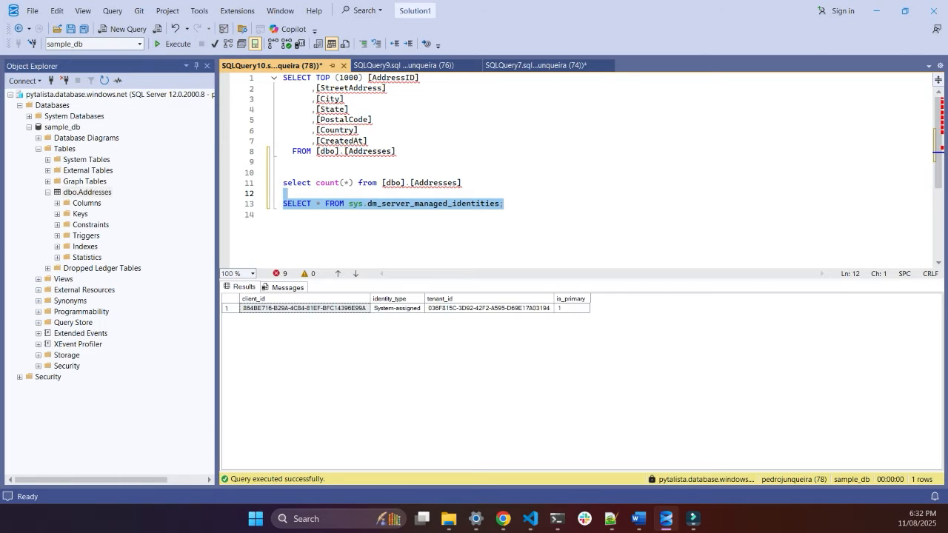
Step: Delete the managed identities query from line 13 of the script
key("Down")
key("shift+End")
key("Delete")
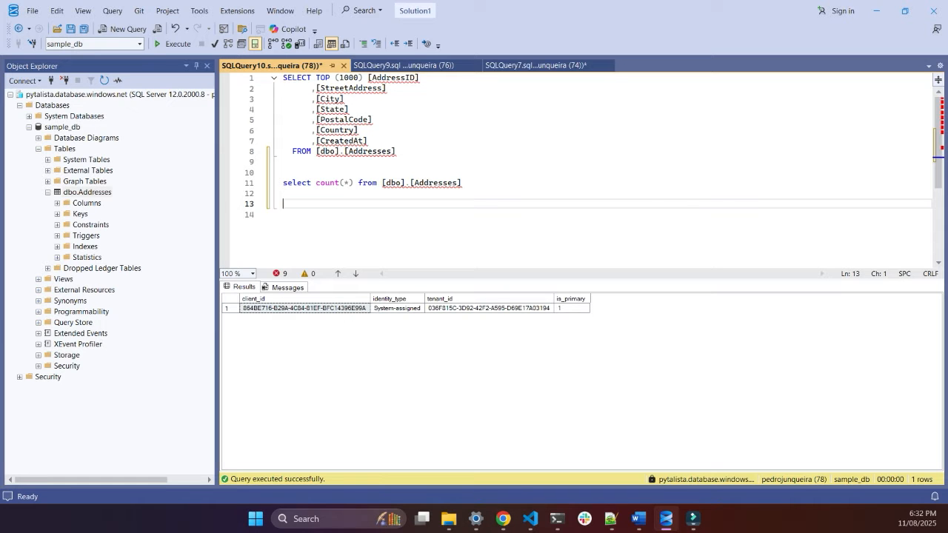
Step: Switch to Chrome and return to the mirroring-demo workspace in Power BI
left_click(504, 519)
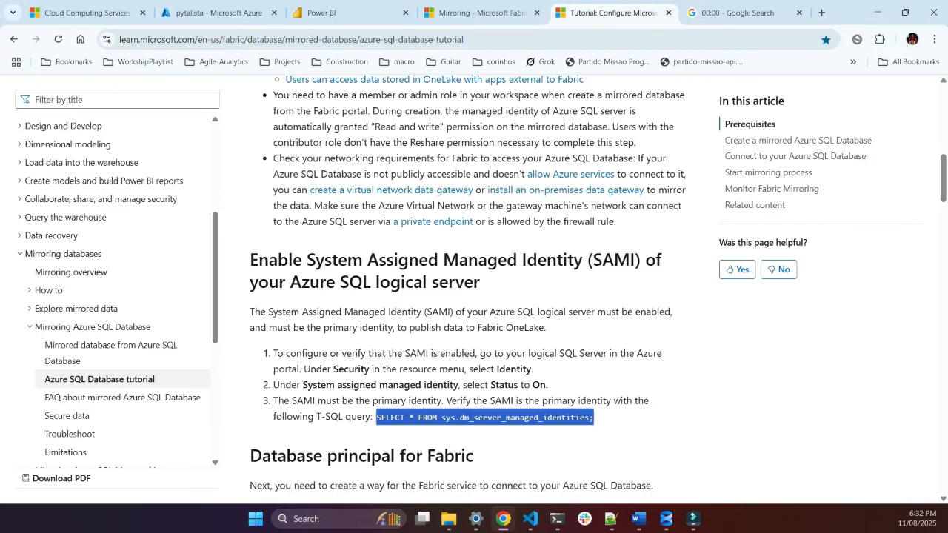
left_click(348, 12)
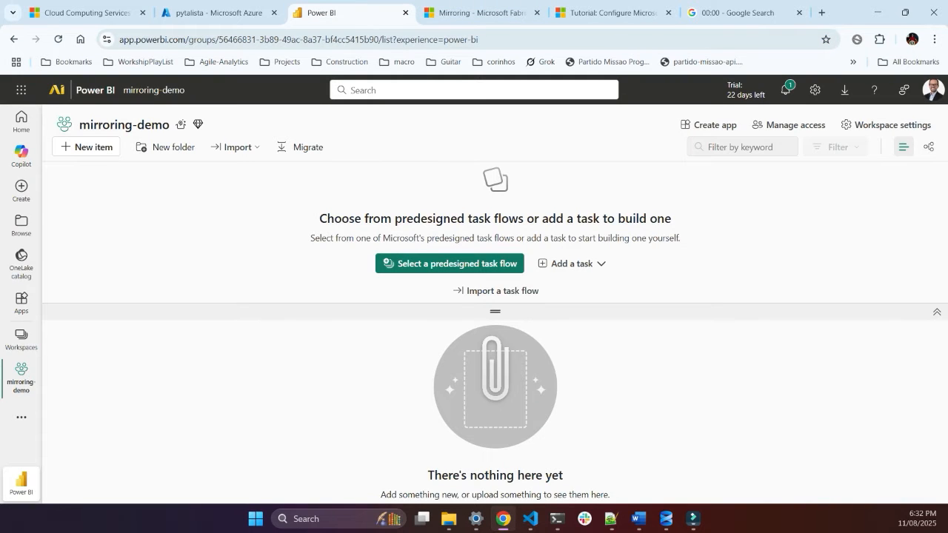
Step: Filter all item types for "mirror" and start a new Mirrored Azure SQL Database in the mirroring-demo workspace
left_click(86, 147)
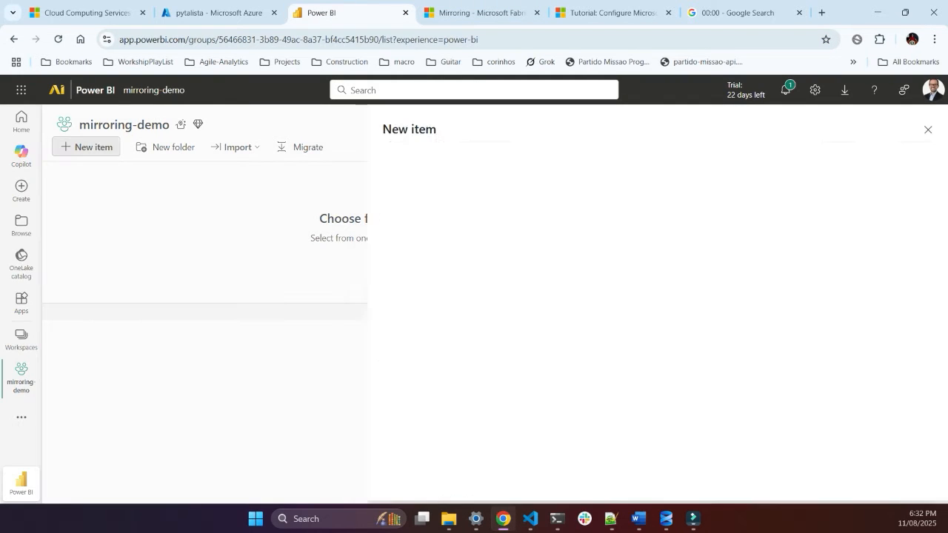
left_click(486, 152)
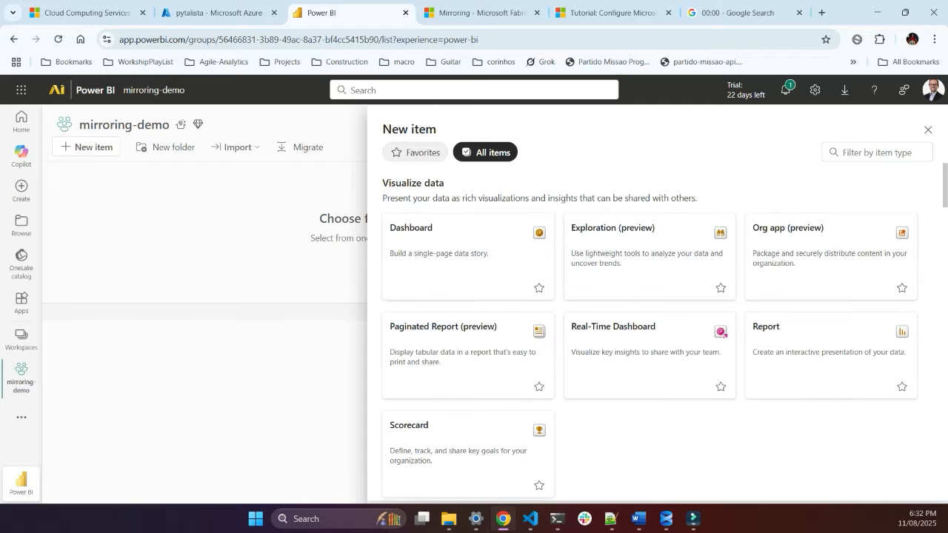
left_click(877, 152)
type("mirror")
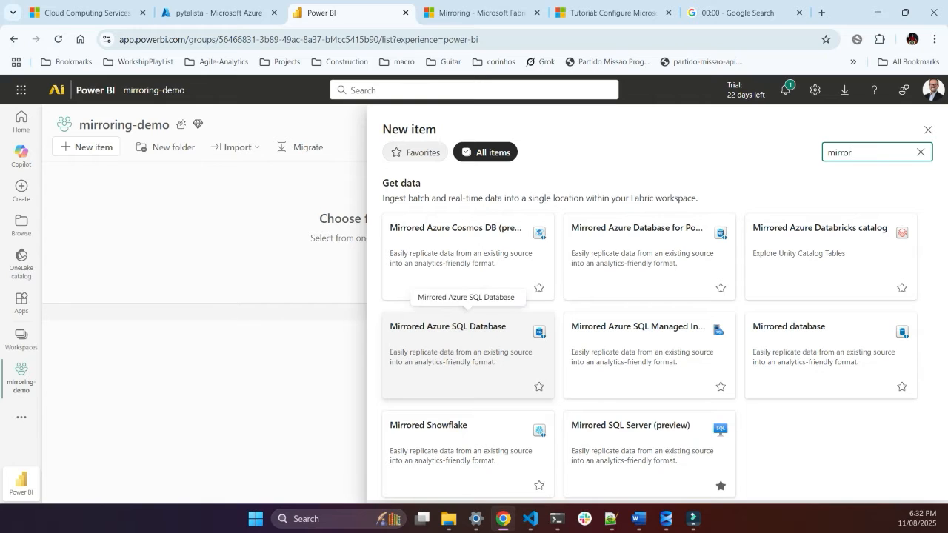
left_click(467, 344)
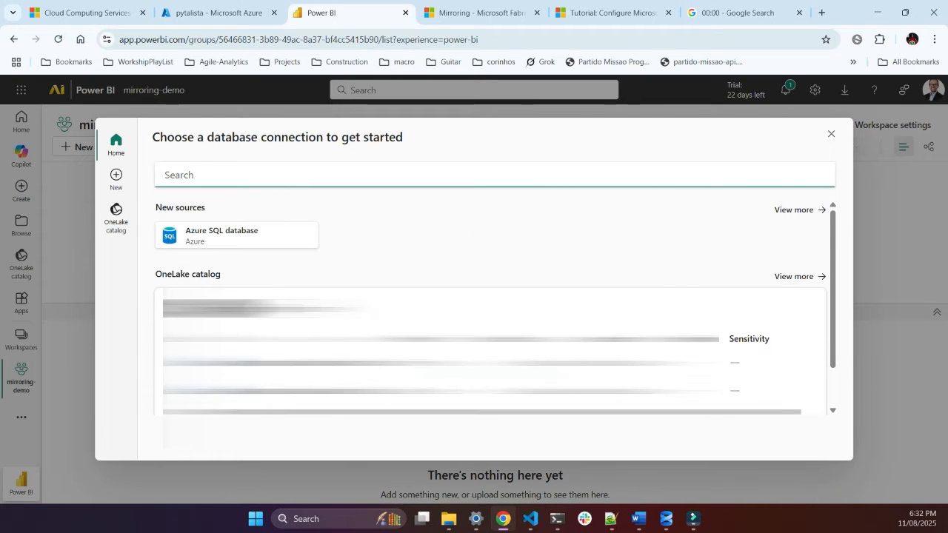
Step: Choose Azure SQL database as the new source for the mirrored database
scroll(489, 340, "down", 2)
scroll(488, 341, "up", 2)
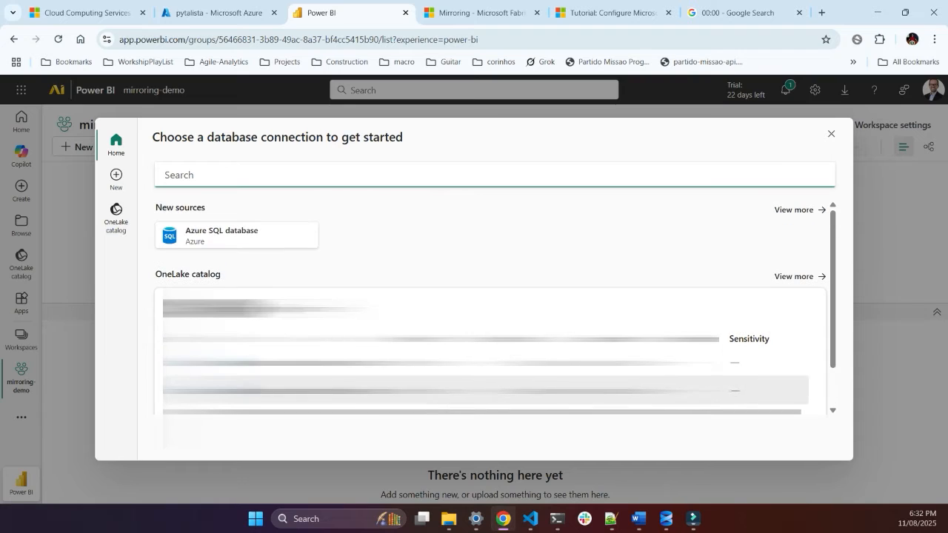
left_click(236, 235)
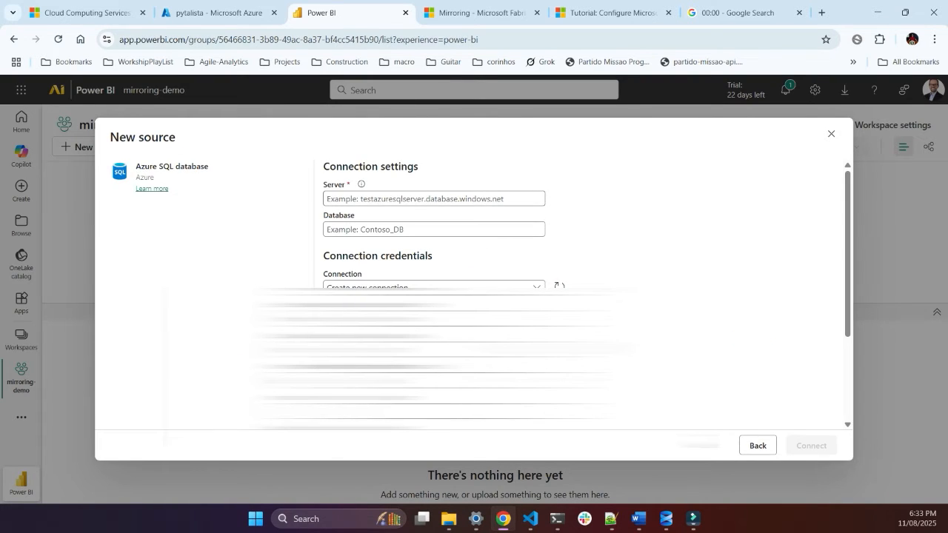
Step: Switch to the Azure portal, open sample_db from the pytalista-sql resource group and copy its server name
left_click(434, 199)
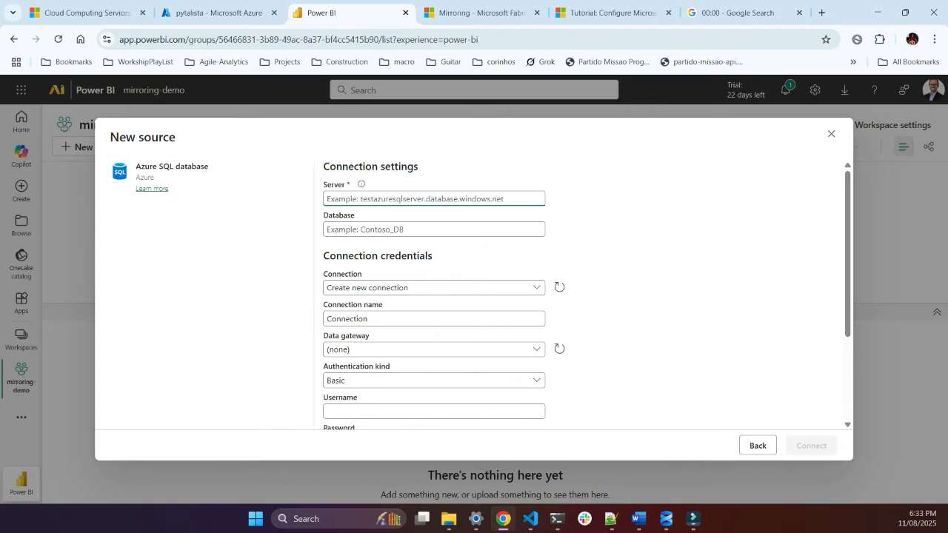
left_click(483, 13)
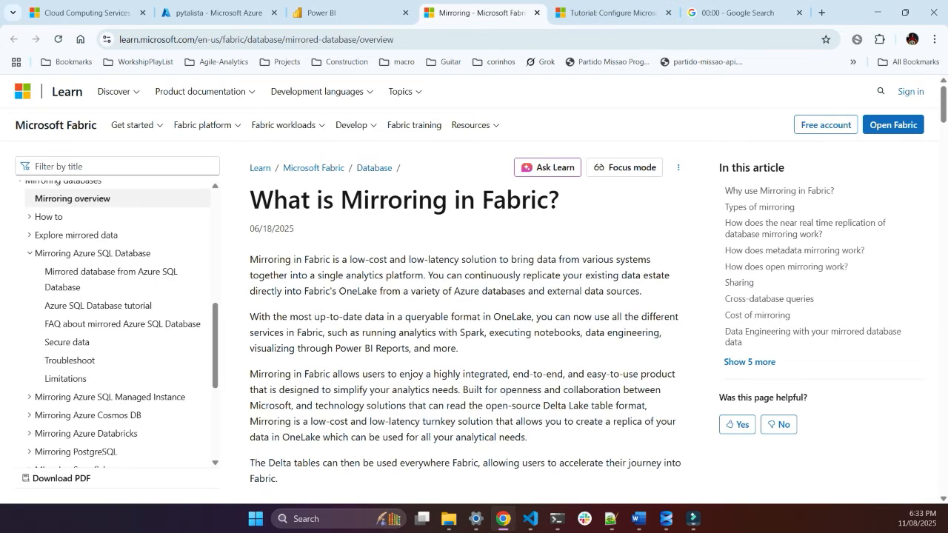
key("ctrl+shift+Tab")
key("ctrl+shift+Tab")
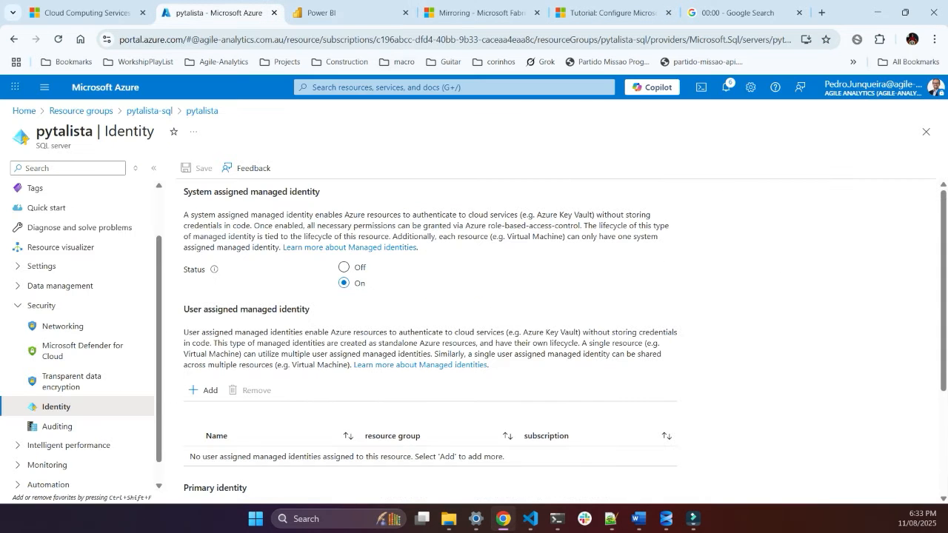
left_click(149, 111)
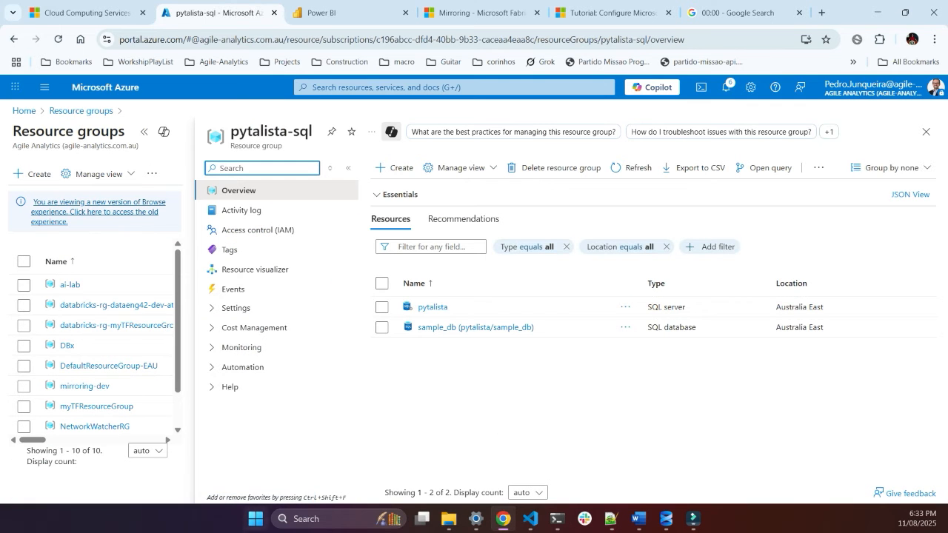
left_click(476, 327)
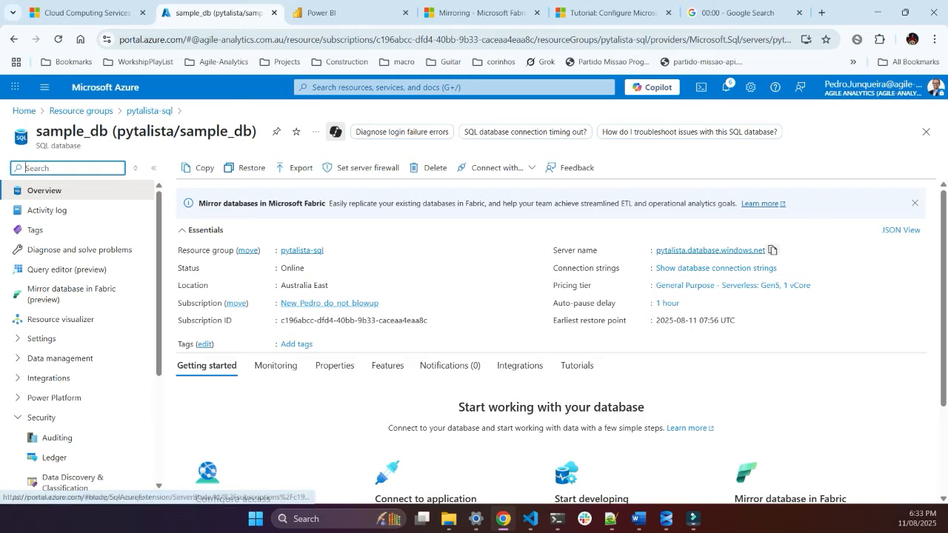
left_click(773, 250)
Step: Return to the Power BI connection settings, paste pytalista.database.windows.net as the server and enter sample_db as the database
left_click(345, 12)
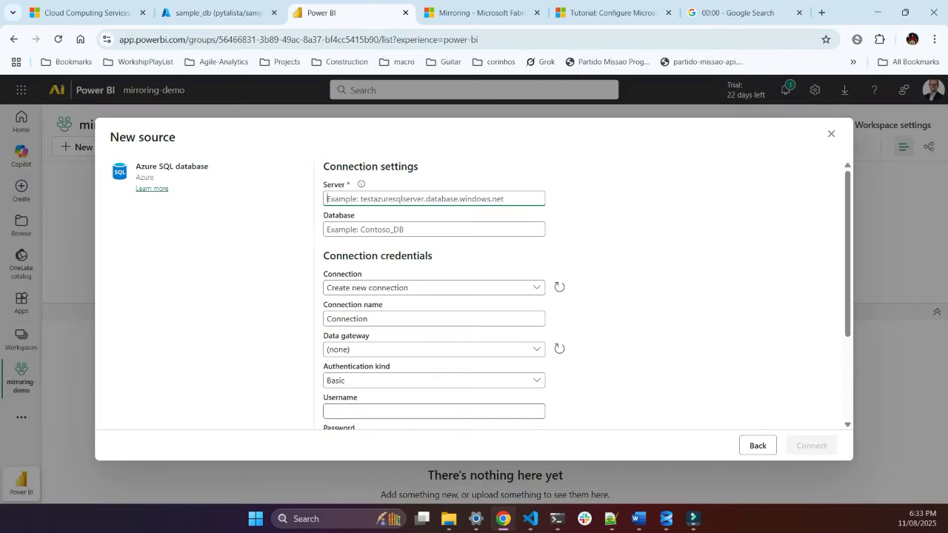
key("ctrl+v")
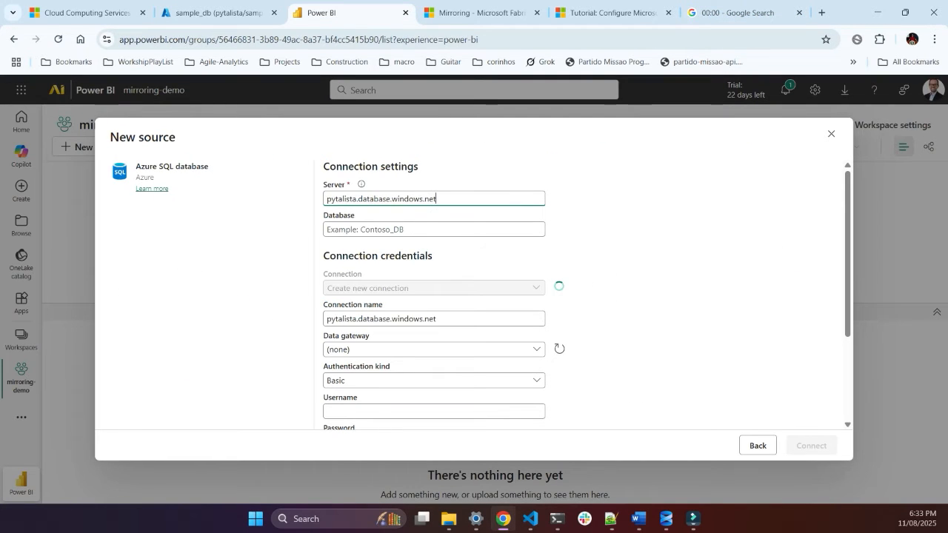
key("Tab")
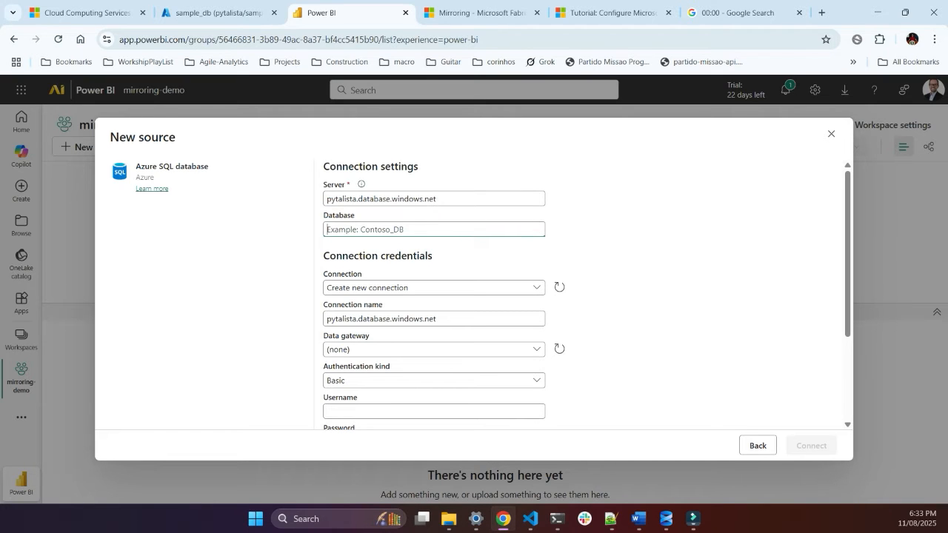
type("sample_")
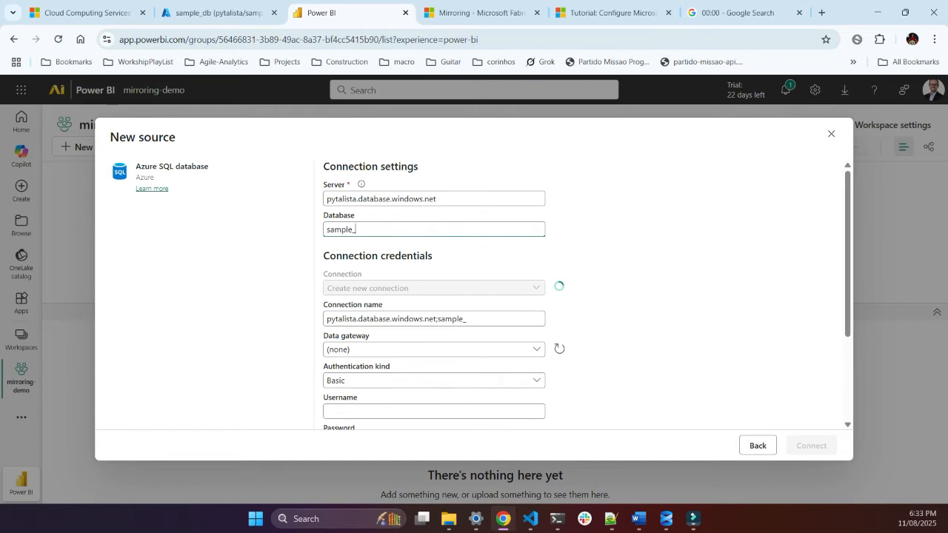
type("db")
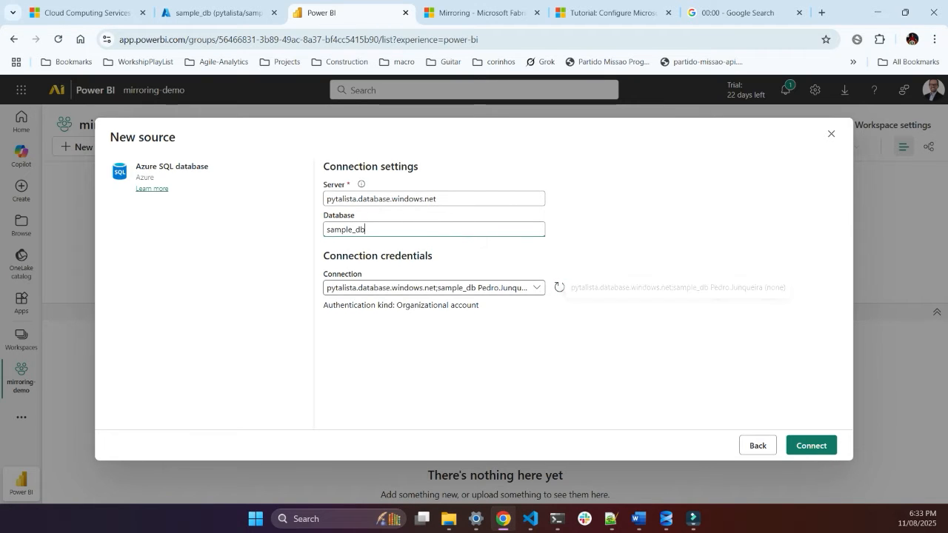
key("Tab")
Step: Choose to create a new connection for sample_db and keep the data gateway set to (none)
left_click(481, 287)
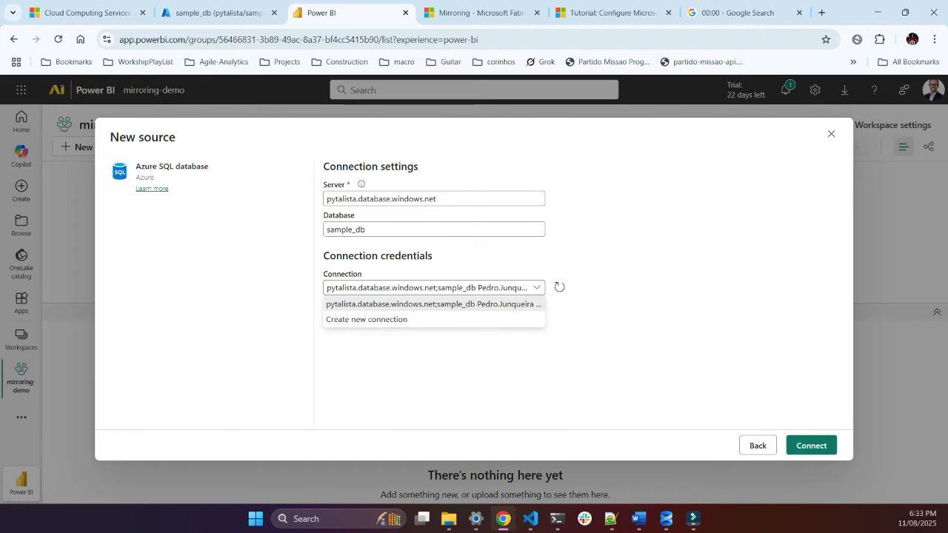
left_click(415, 319)
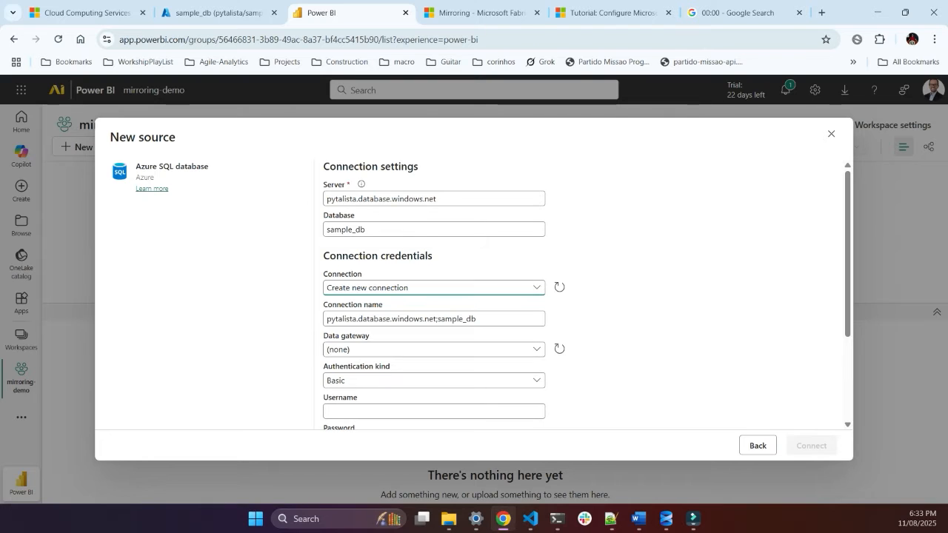
scroll(474, 296, "down", 1)
scroll(474, 296, "down", 1)
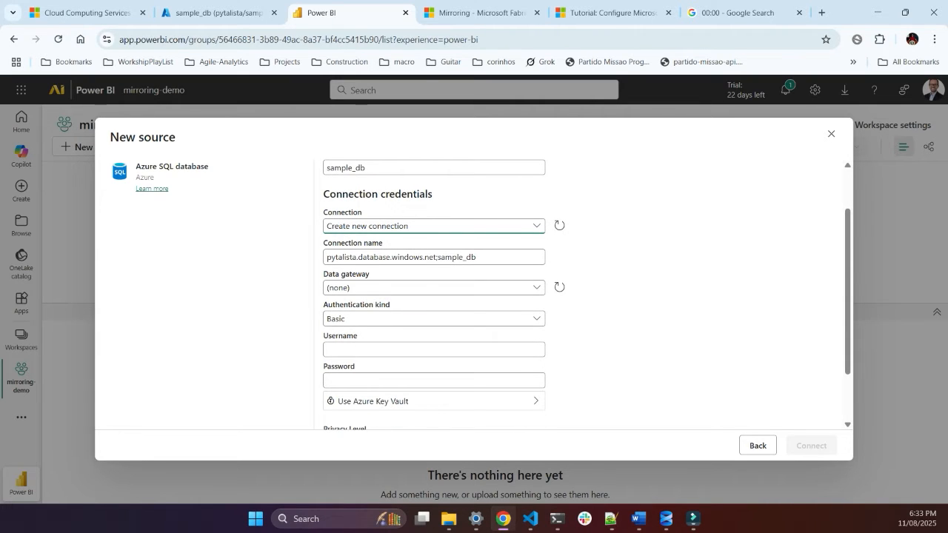
scroll(474, 297, "down", 2)
scroll(474, 296, "up", 3)
left_click(434, 349)
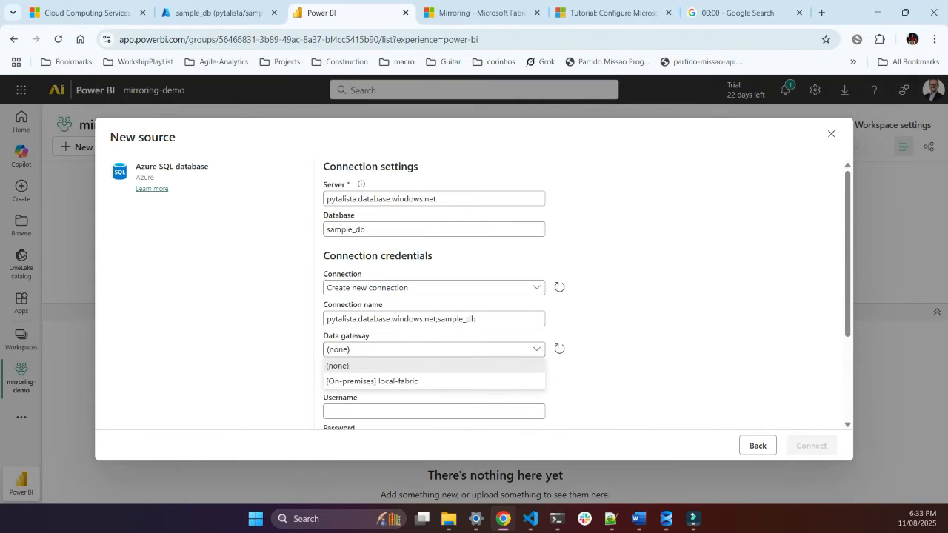
left_click(433, 366)
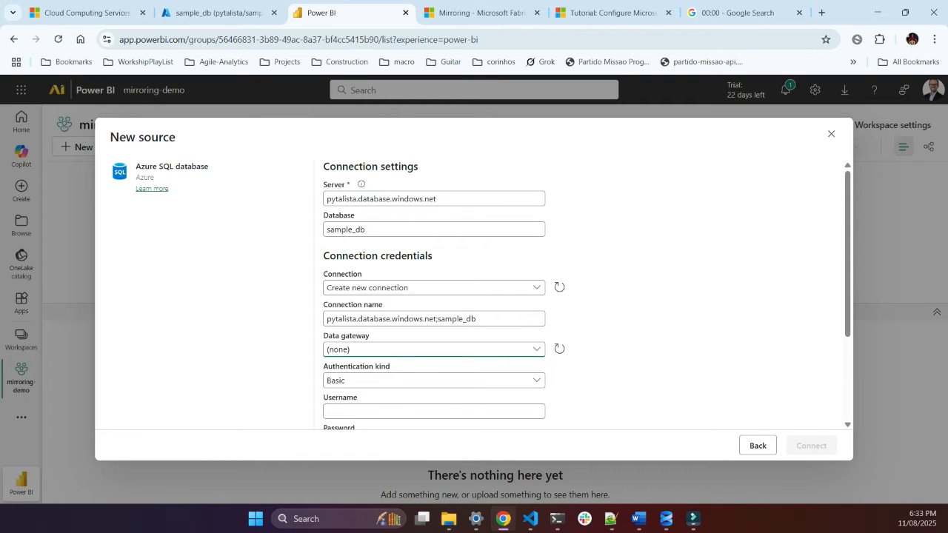
Step: Set the authentication kind to Organizational account, review the remaining connection options and connect to the source
scroll(434, 318, "down", 3)
left_click(434, 319)
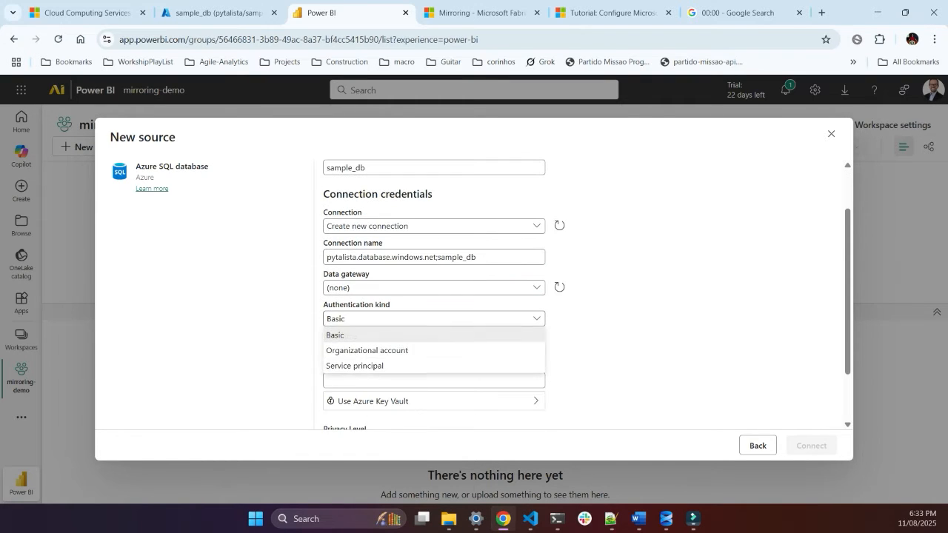
left_click(433, 351)
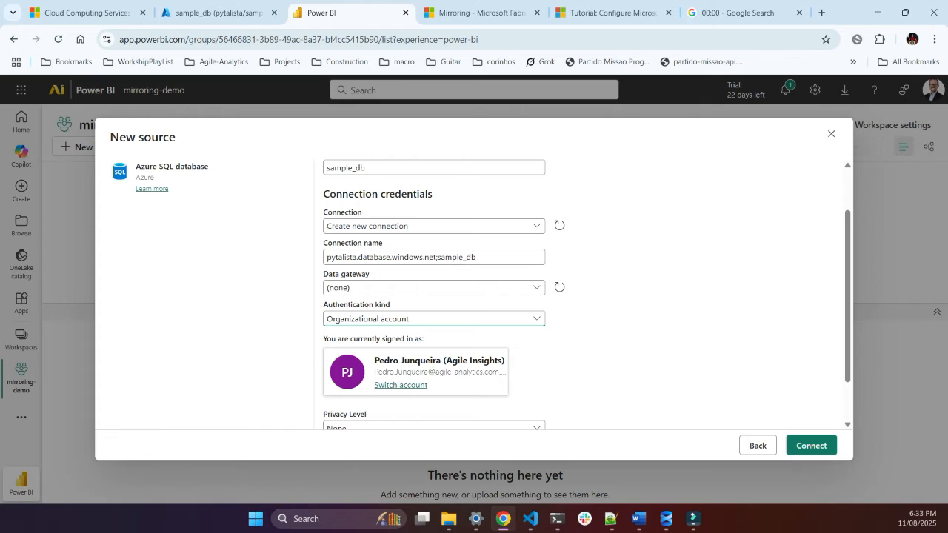
scroll(434, 350, "down", 1)
scroll(433, 350, "down", 1)
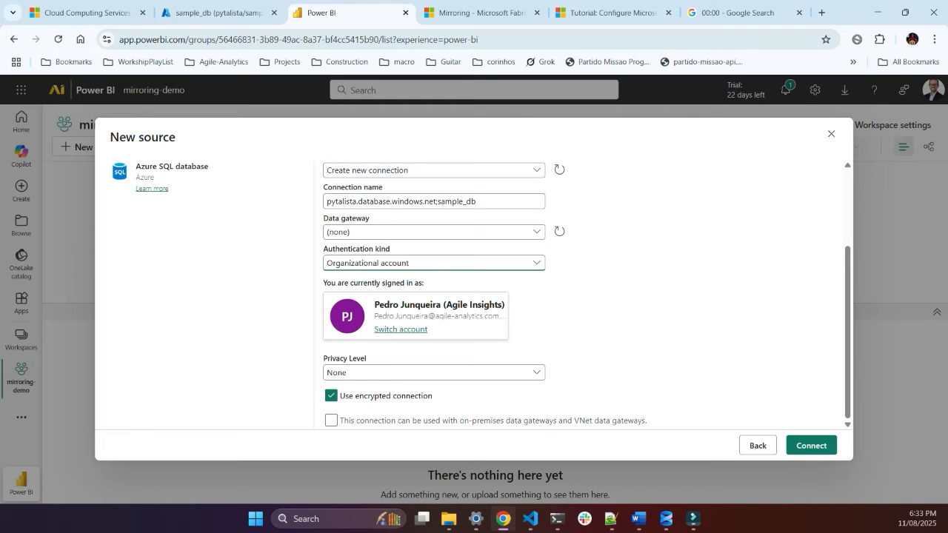
scroll(435, 296, "up", 5)
scroll(435, 297, "down", 5)
left_click(812, 445)
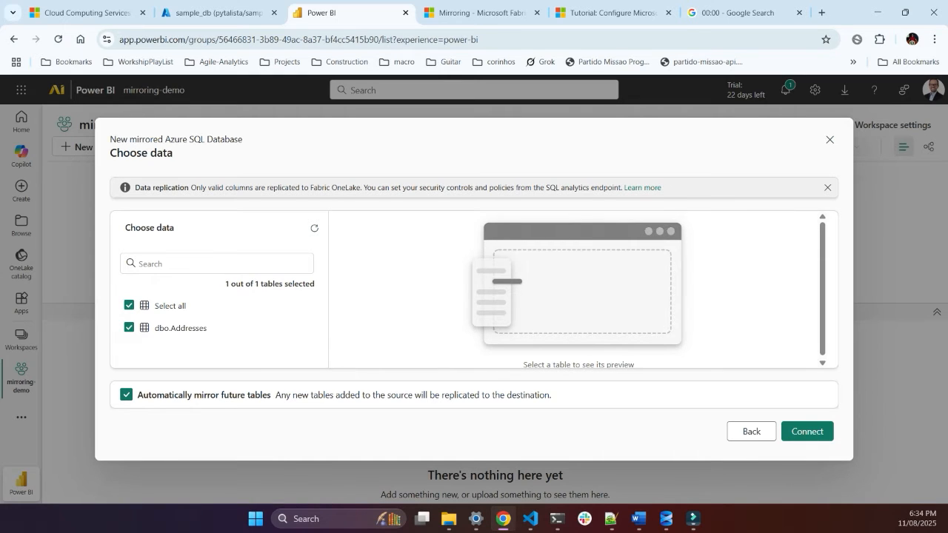
Step: Accept dbo.Addresses with automatic mirroring of future tables, create the mirrored database as sample_db and refresh its replication status
left_click(807, 431)
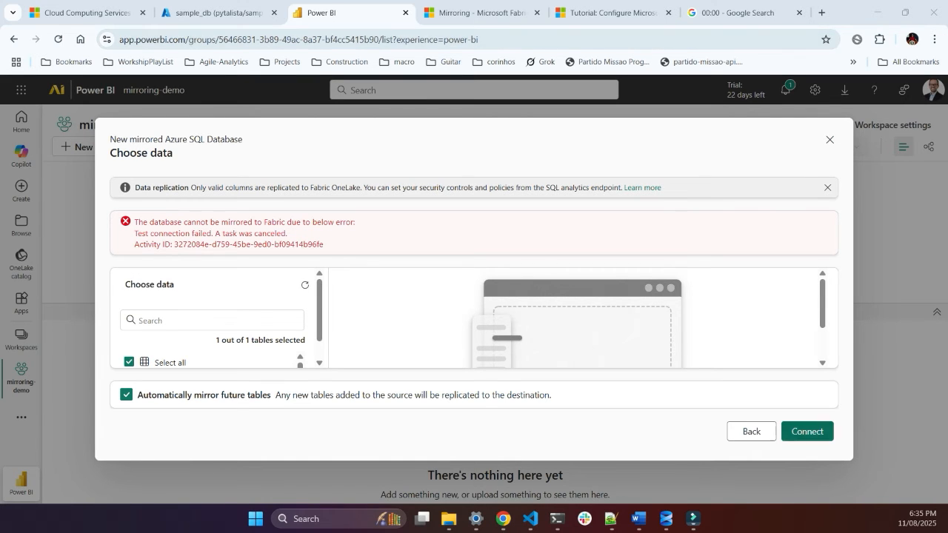
left_click(807, 431)
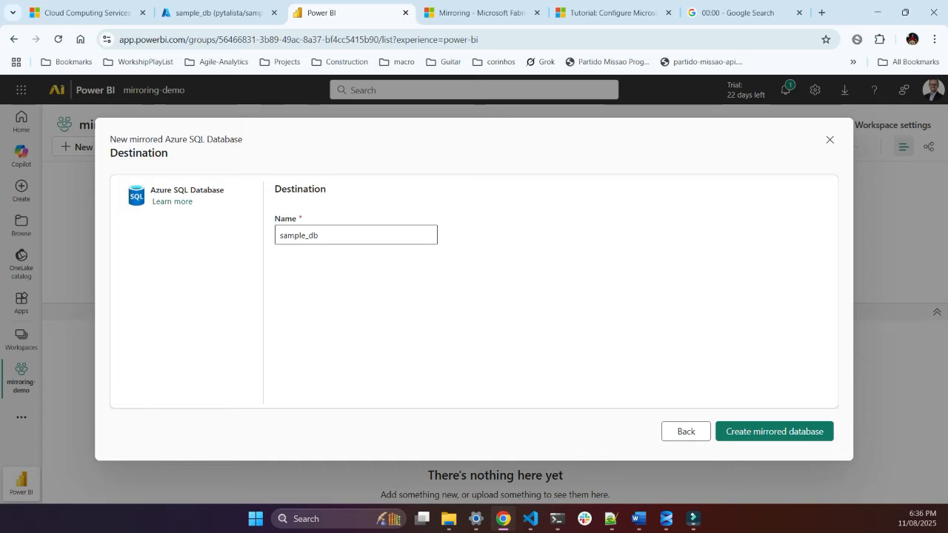
left_click(318, 235)
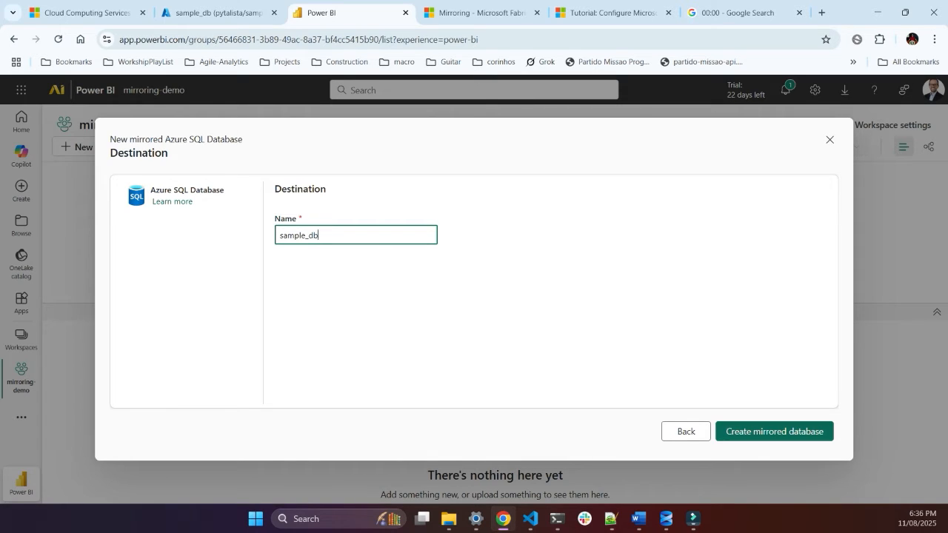
left_click(775, 432)
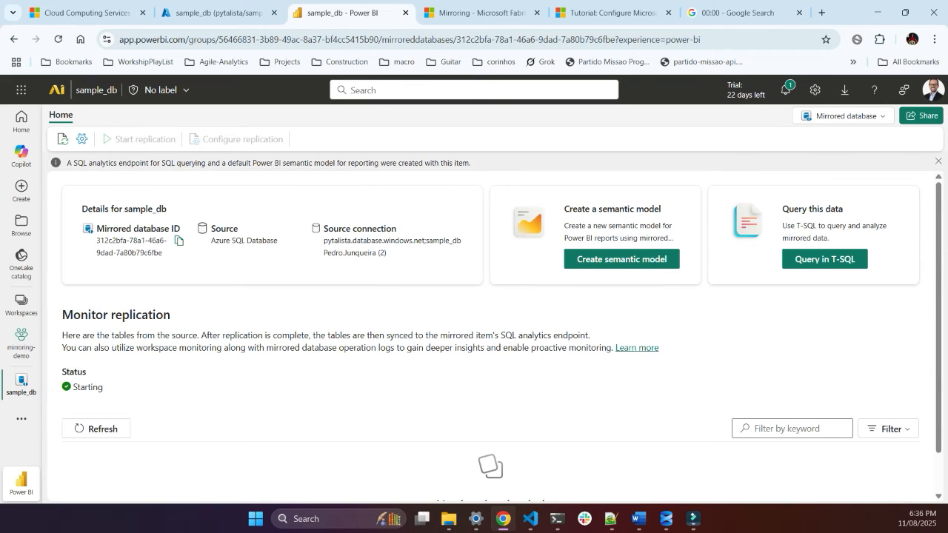
scroll(502, 330, "down", 1)
left_click(97, 384)
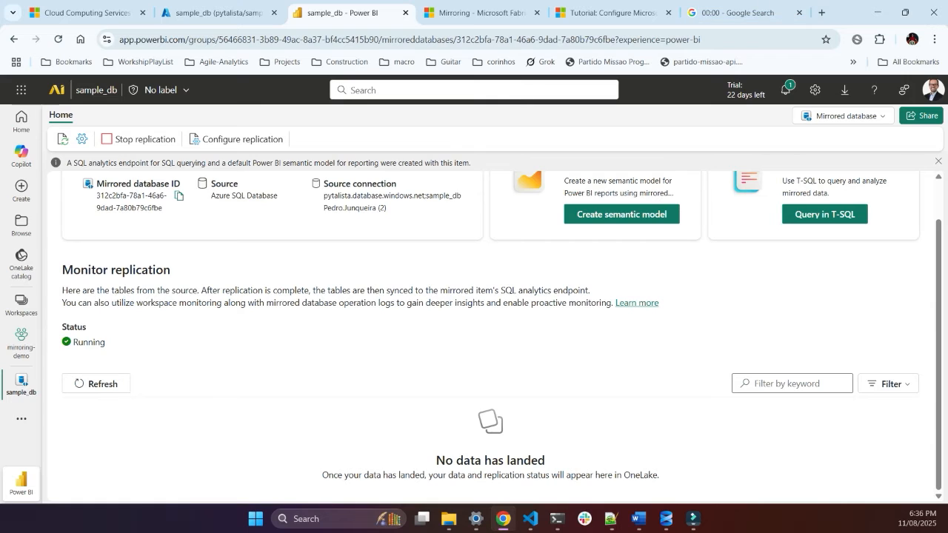
Step: Open a new browser tab, place the Google stopwatch tab directly after it and start the stopwatch
left_click(822, 12)
left_click_drag(751, 13, 419, 12)
left_click(748, 13)
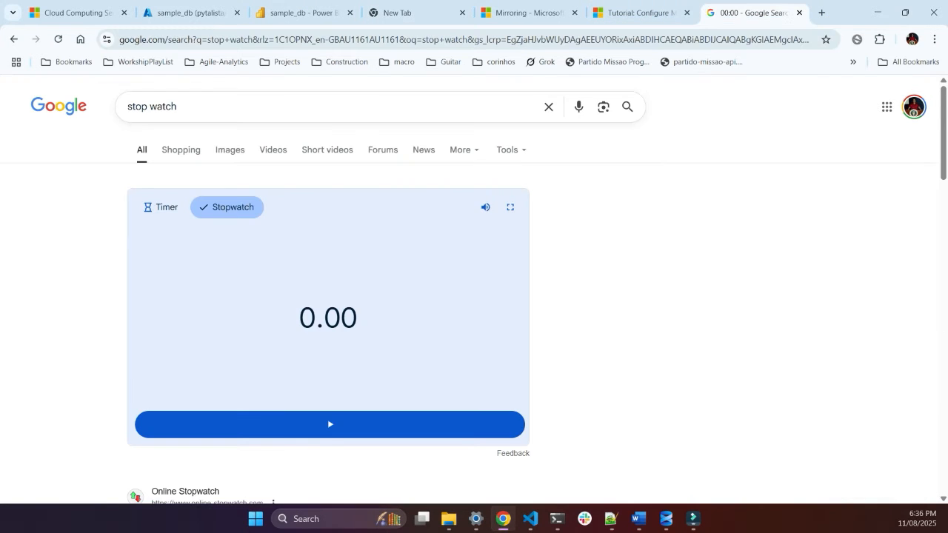
left_click_drag(748, 13, 574, 13)
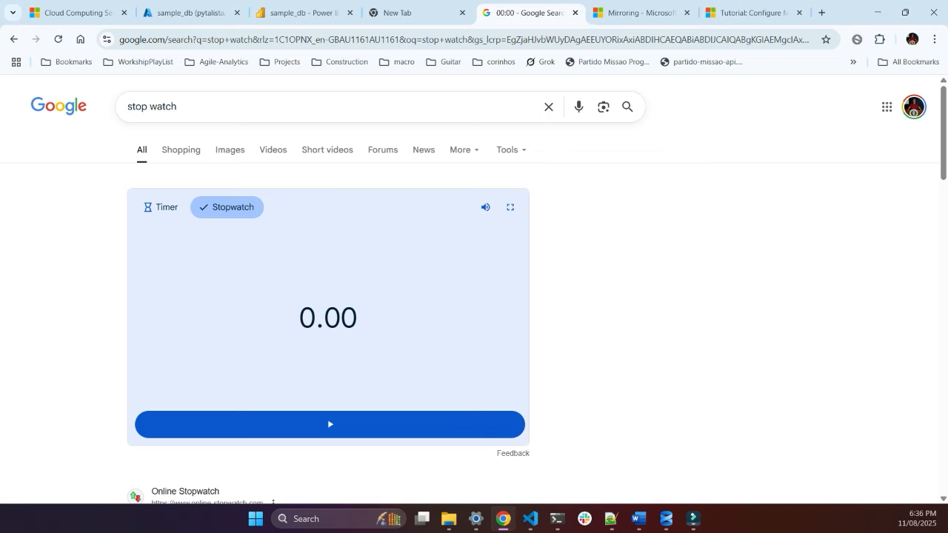
left_click(352, 429)
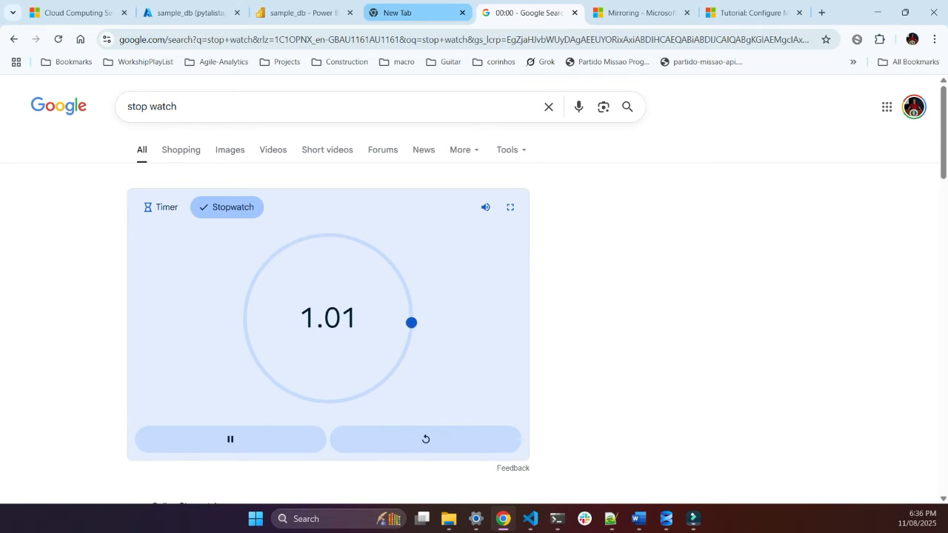
Step: Check the replication status of sample_db, load powerbi.com in the empty browser tab and open the mirroring-demo workspace there
left_click(304, 13)
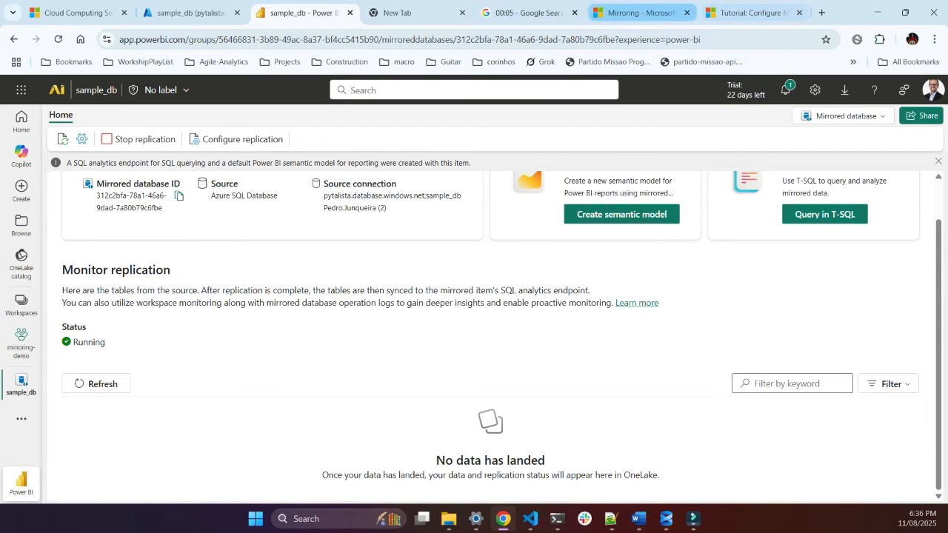
left_click(408, 13)
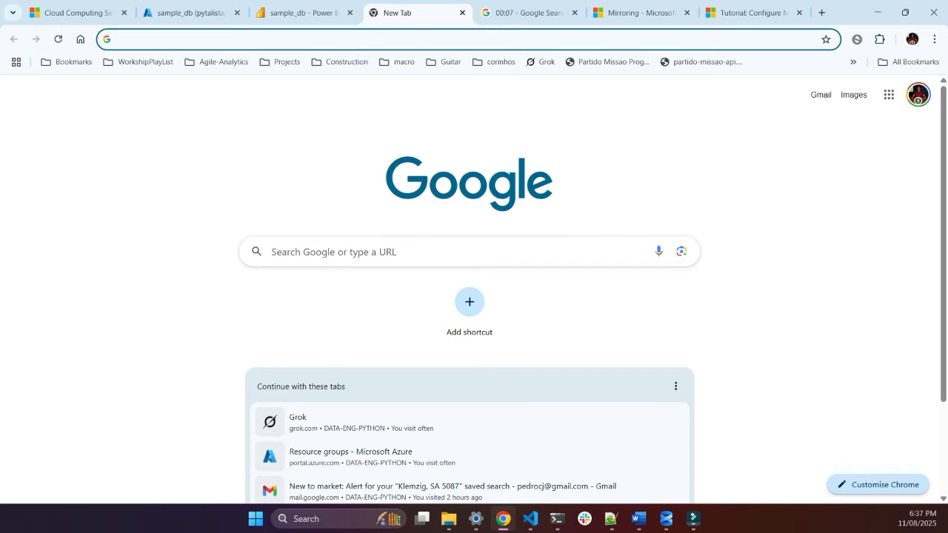
type("powerbi.com")
key("Return")
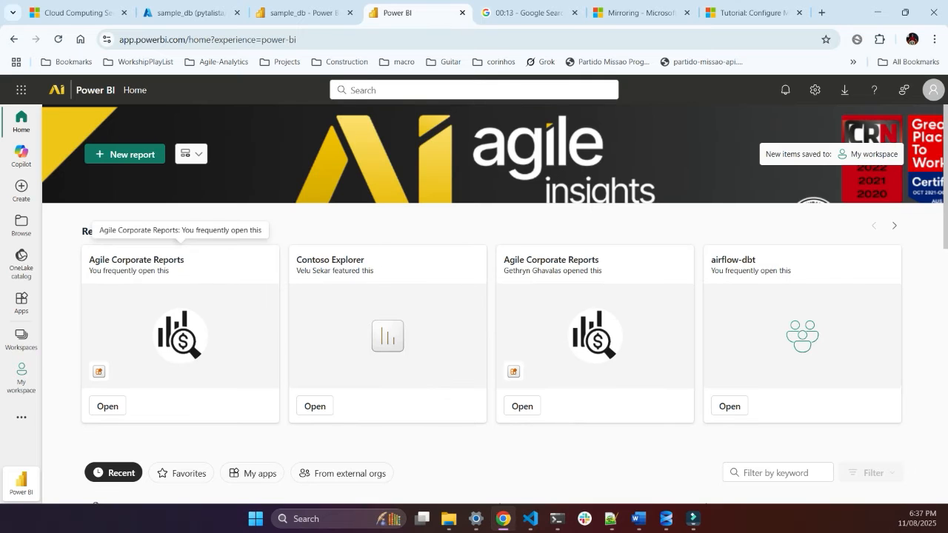
left_click(21, 303)
left_click(21, 340)
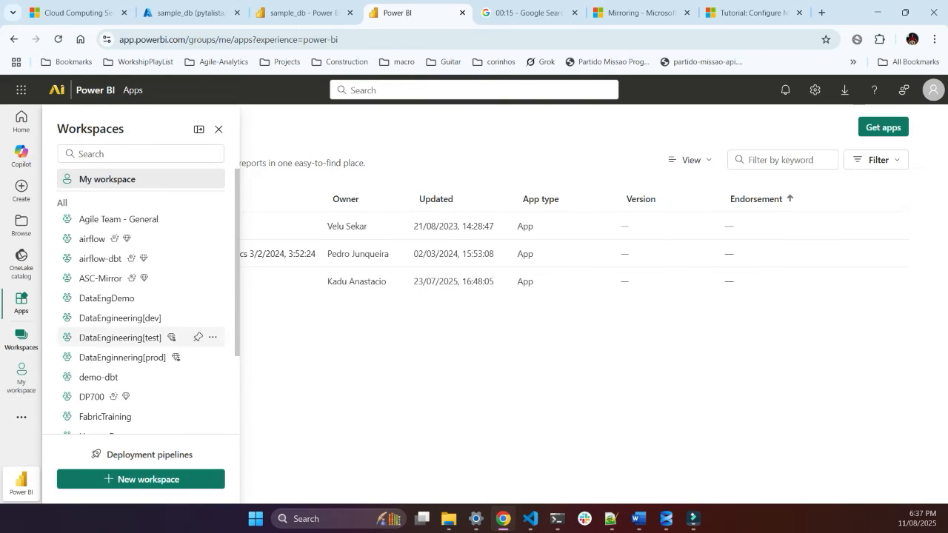
scroll(134, 359, "down", 3)
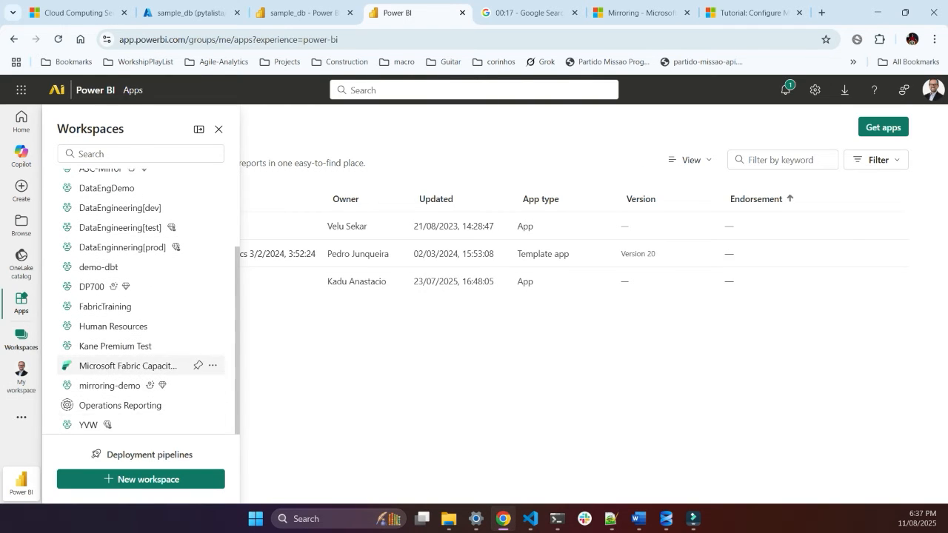
left_click(111, 385)
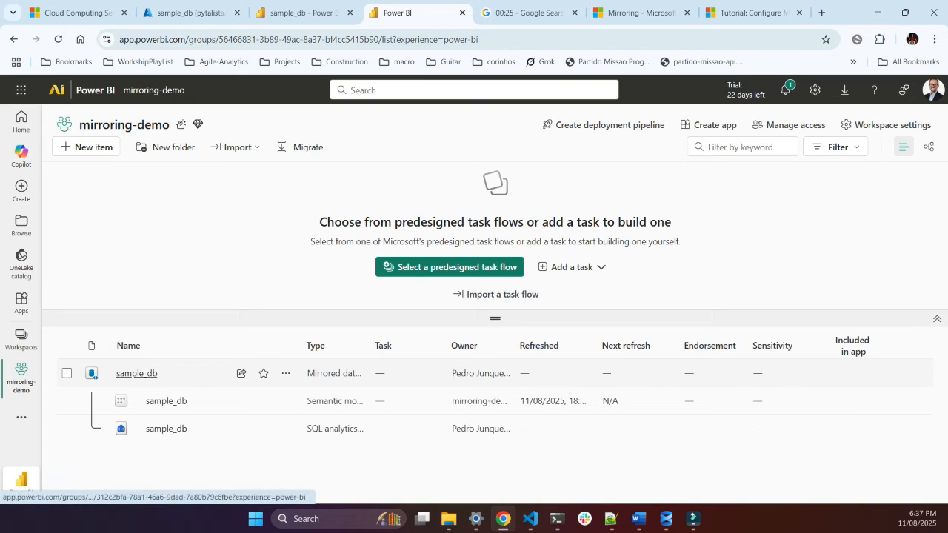
Step: View the sample_db mirrored database, return to the mirroring-demo workspace and open the sample_db SQL analytics endpoint
left_click(137, 373)
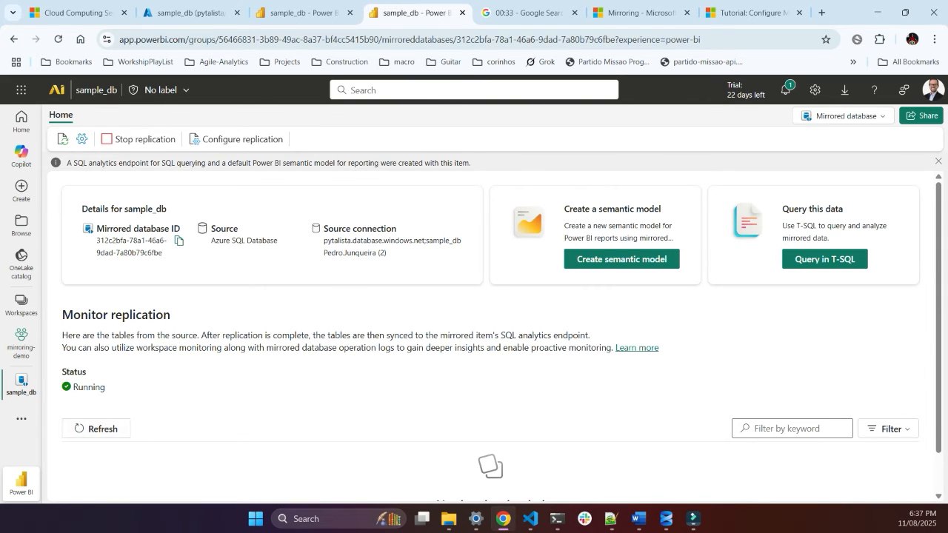
left_click(14, 40)
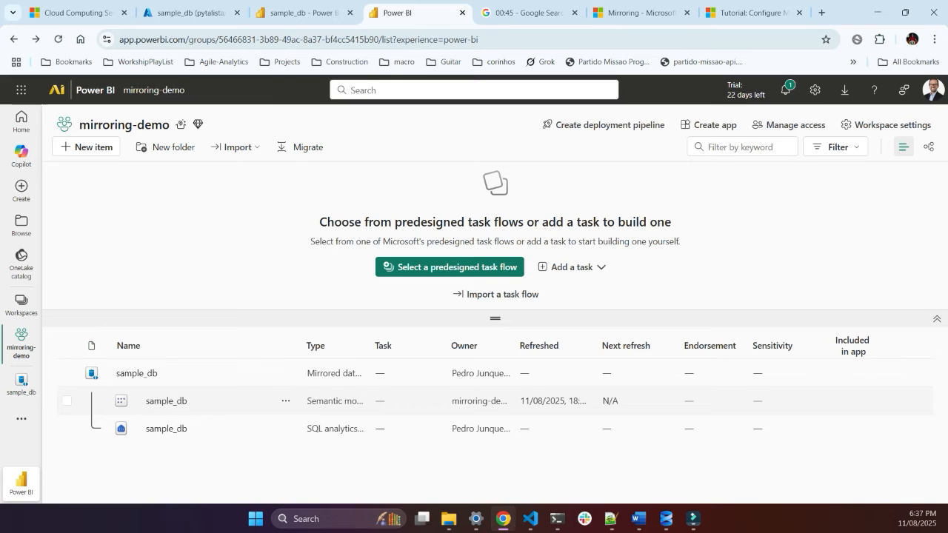
left_click(166, 428)
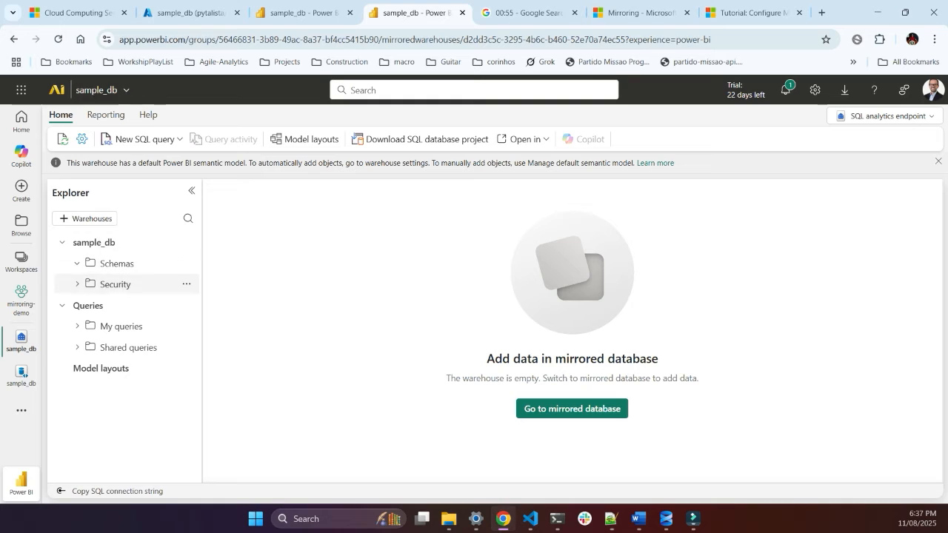
Step: Refresh the endpoint's Schemas folder, expand the dbo schema and refresh its Tables folder
left_click(187, 263)
left_click(217, 279)
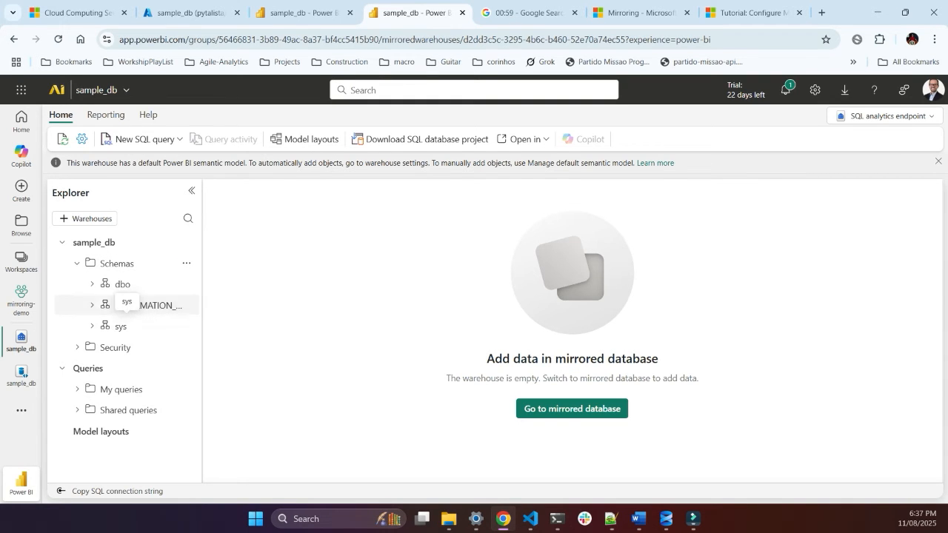
left_click(122, 284)
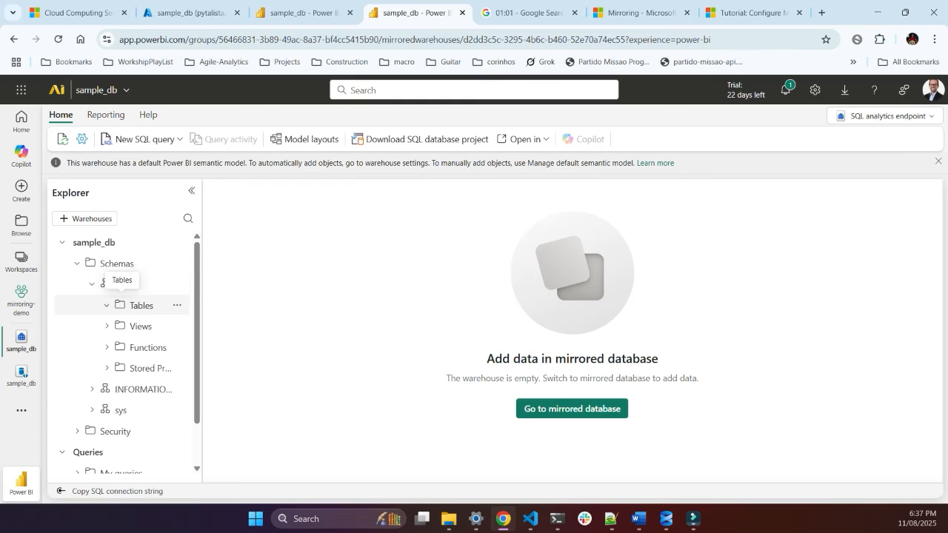
left_click(130, 306)
left_click(177, 305)
left_click(207, 326)
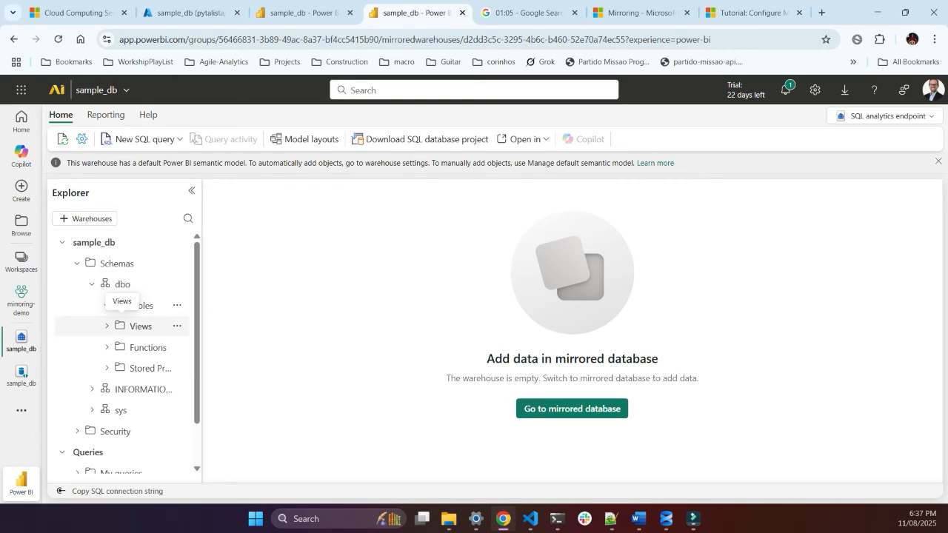
Step: Check dbo.Addresses in the replication monitor, glance at the stopwatch and look for the table in the endpoint's dbo Tables folder
left_click(304, 13)
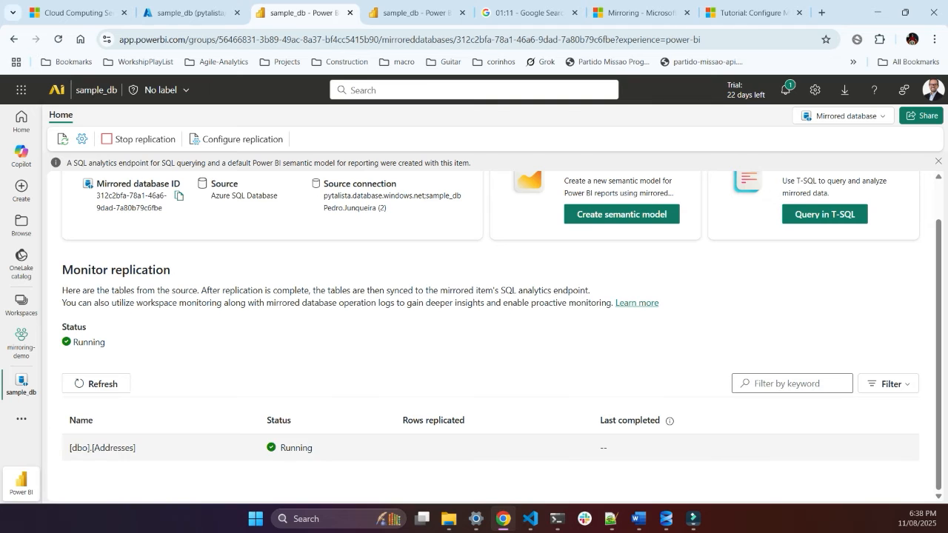
left_click_drag(69, 448, 177, 457)
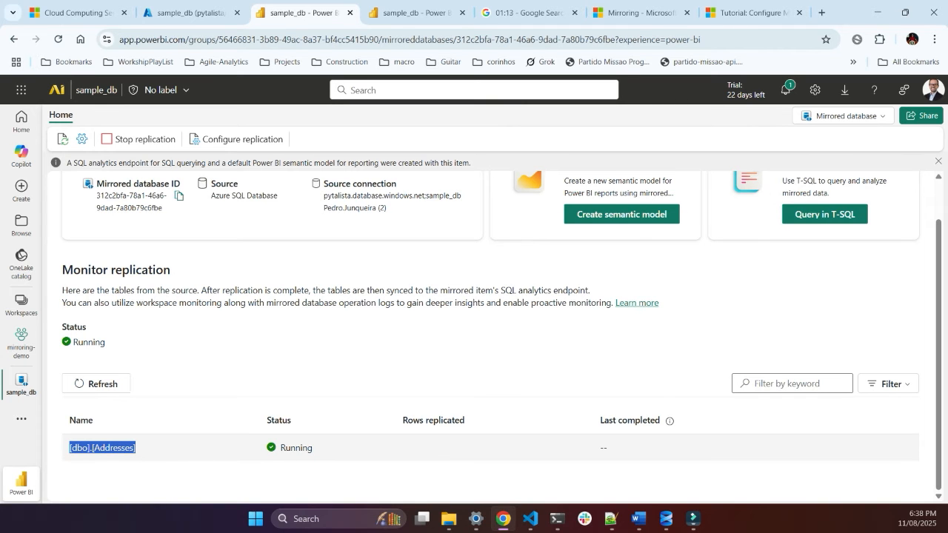
left_click(191, 13)
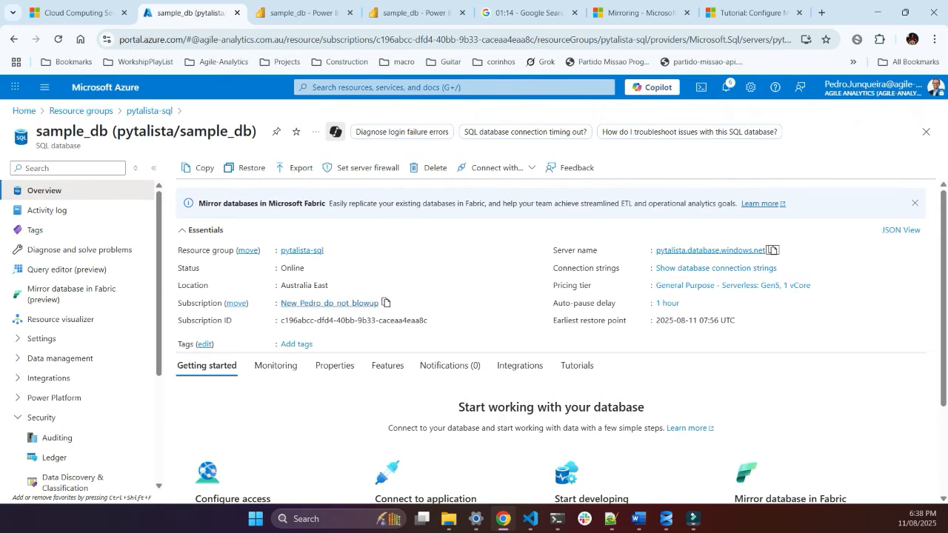
left_click(414, 12)
left_click(528, 13)
left_click(416, 12)
left_click(108, 305)
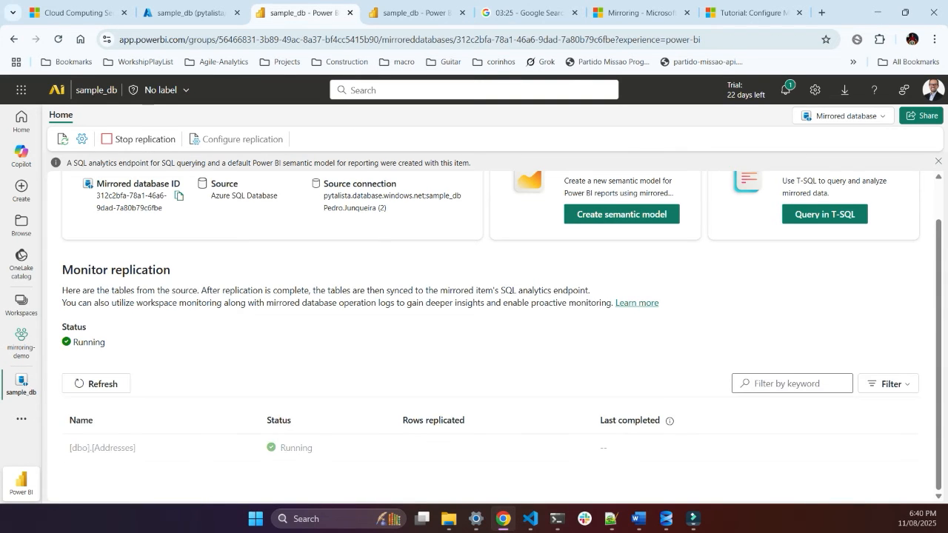
Step: Refresh the SQL analytics endpoint, check the stopwatch and refresh the replication status of the mirrored database
left_click(416, 12)
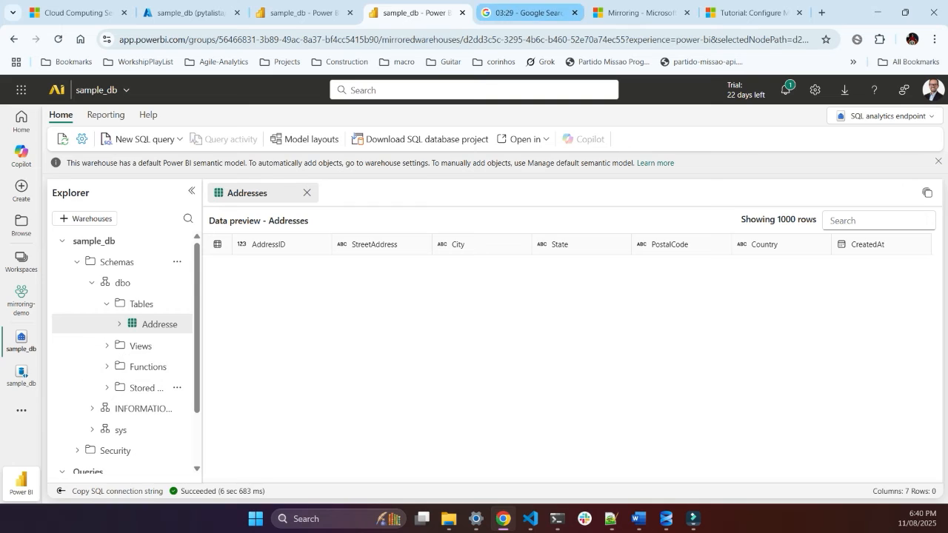
left_click(527, 12)
left_click(417, 13)
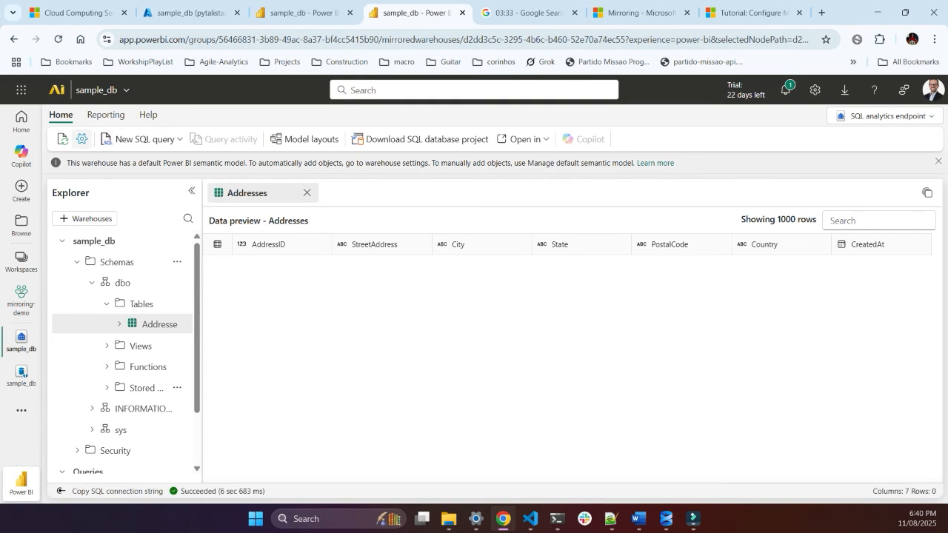
left_click(62, 139)
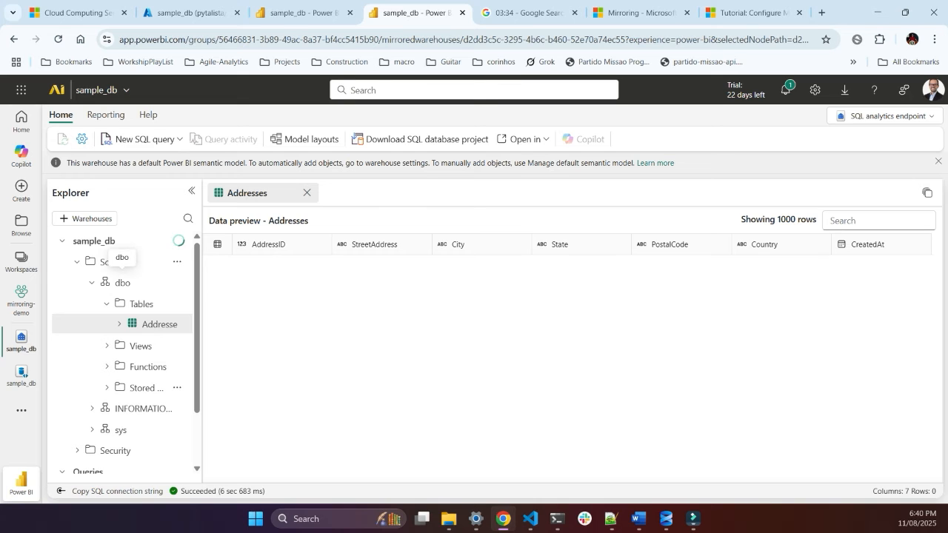
left_click(304, 13)
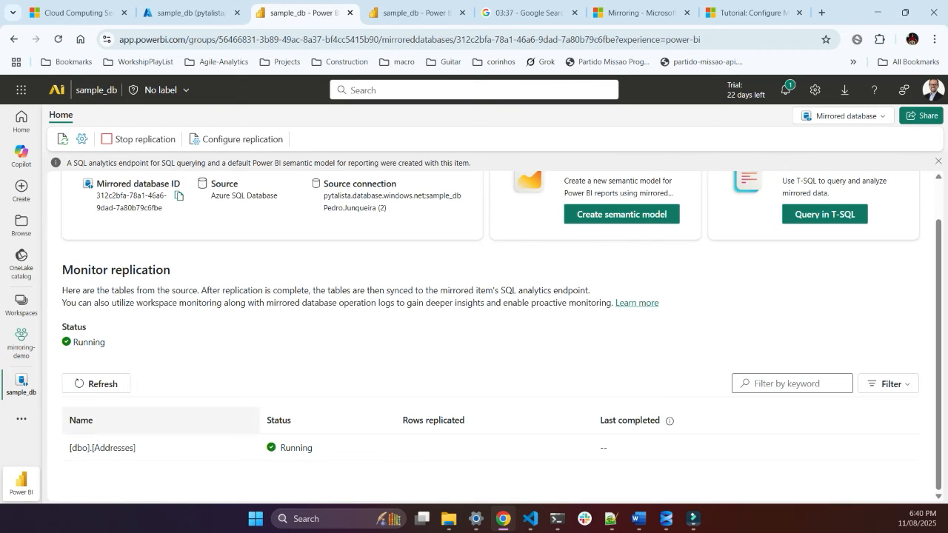
left_click(96, 384)
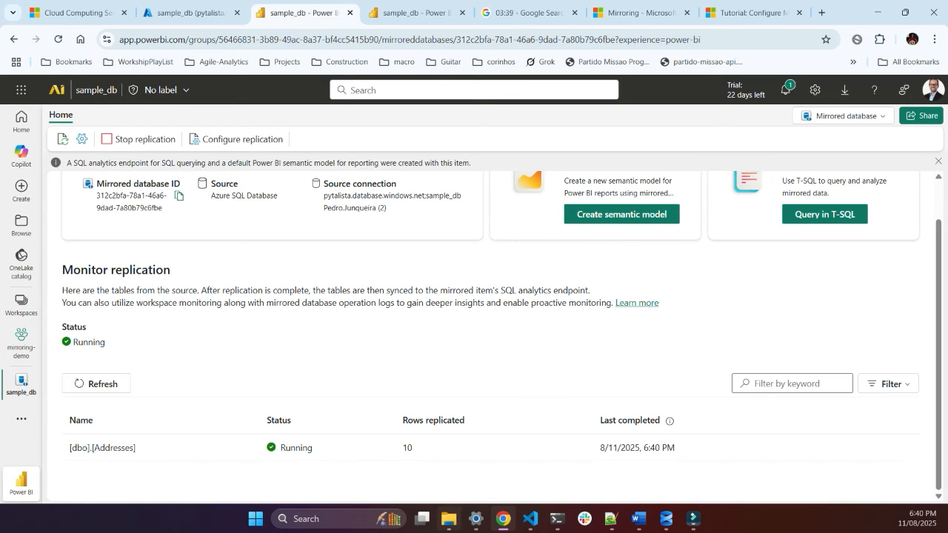
Step: Return to the SQL analytics endpoint, refresh the dbo Tables folder and collapse it
key("ctrl+Tab")
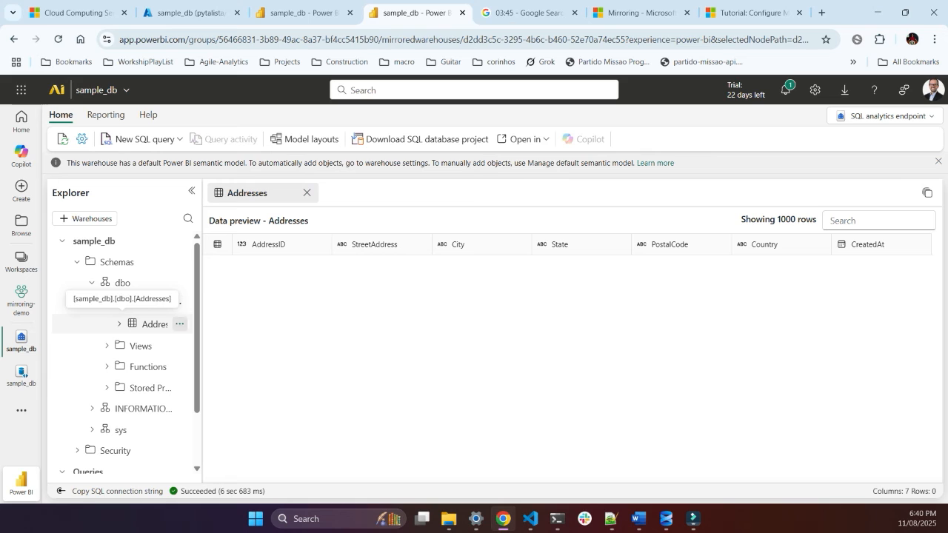
left_click(179, 325)
mouse_move(224, 345)
left_click(317, 347)
left_click(165, 303)
left_click(211, 324)
left_click(119, 325)
left_click(108, 303)
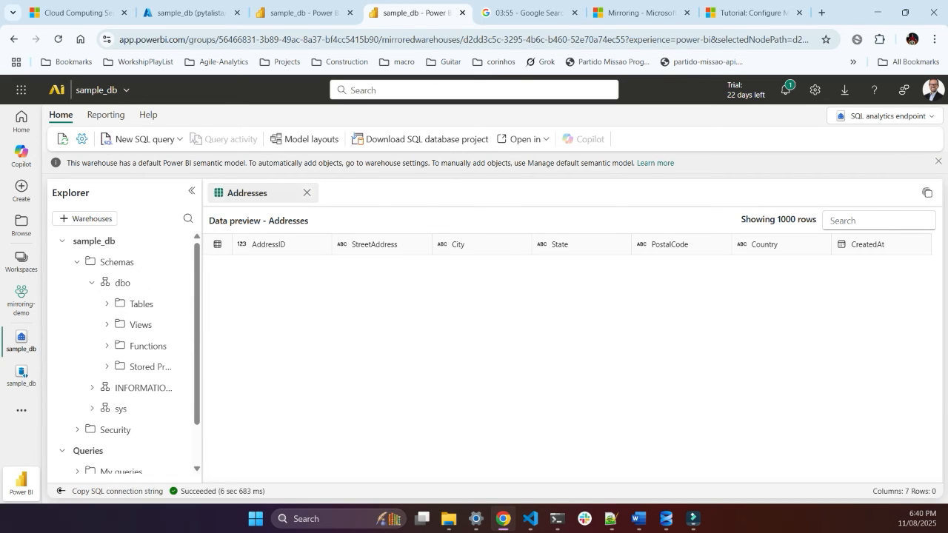
Step: Close the old Addresses preview and reopen the Addresses table from the dbo schema to preview its data
left_click(306, 192)
left_click(121, 304)
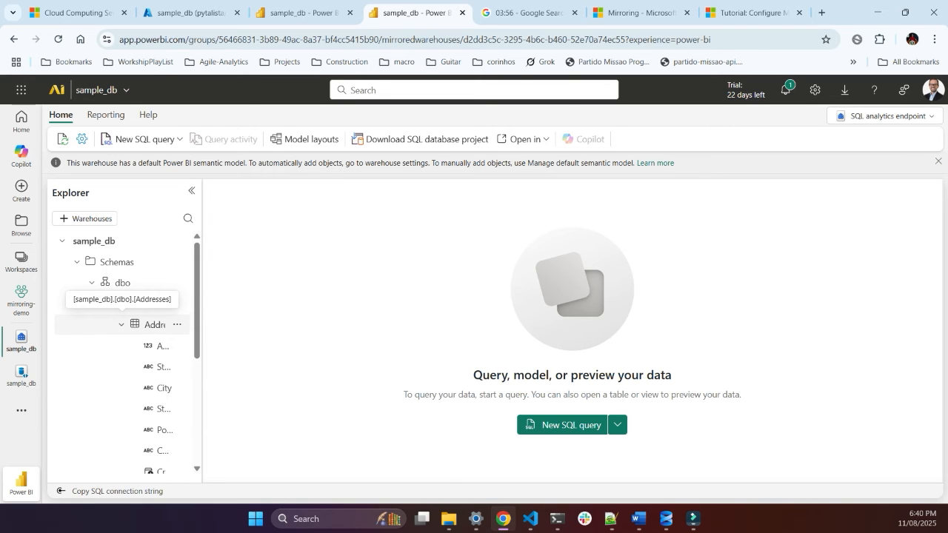
left_click(154, 324)
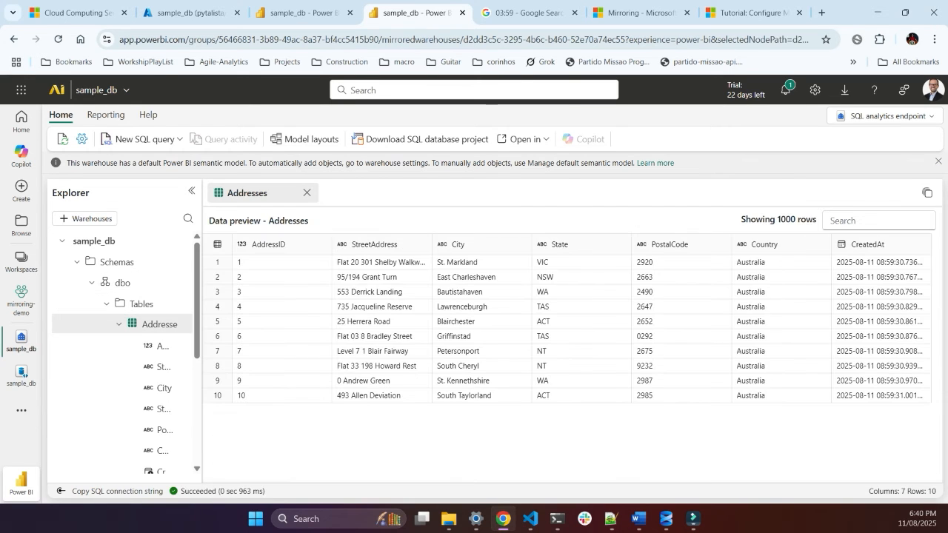
Step: Stop the Google stopwatch and reset it to zero
left_click(522, 13)
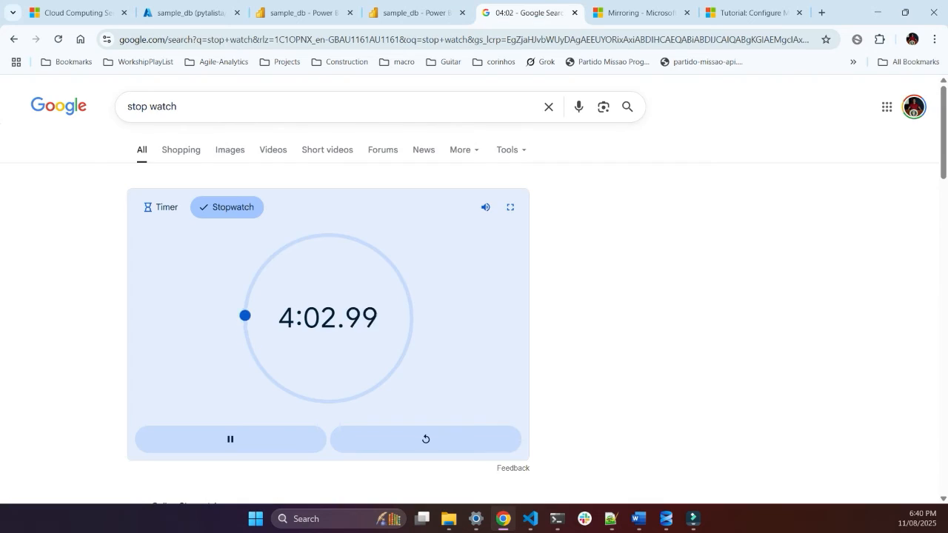
left_click(231, 439)
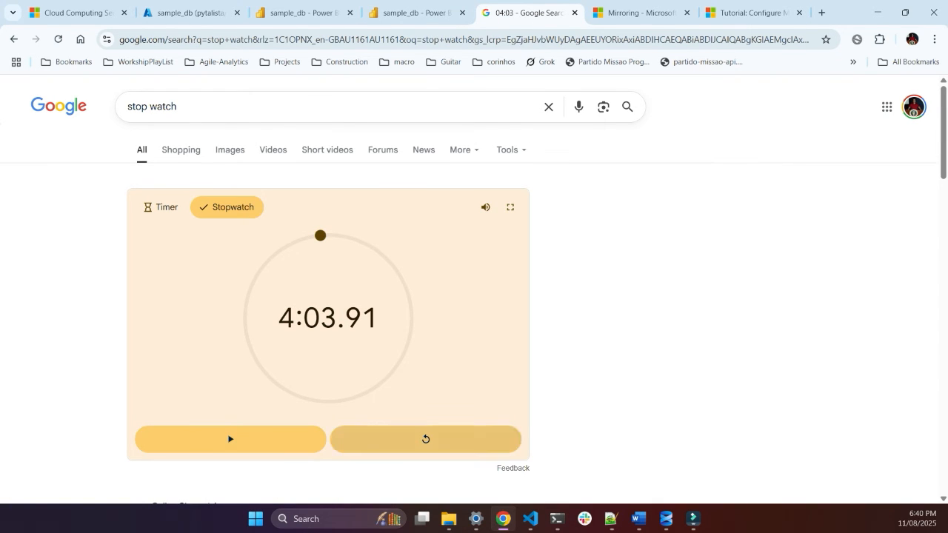
left_click(426, 439)
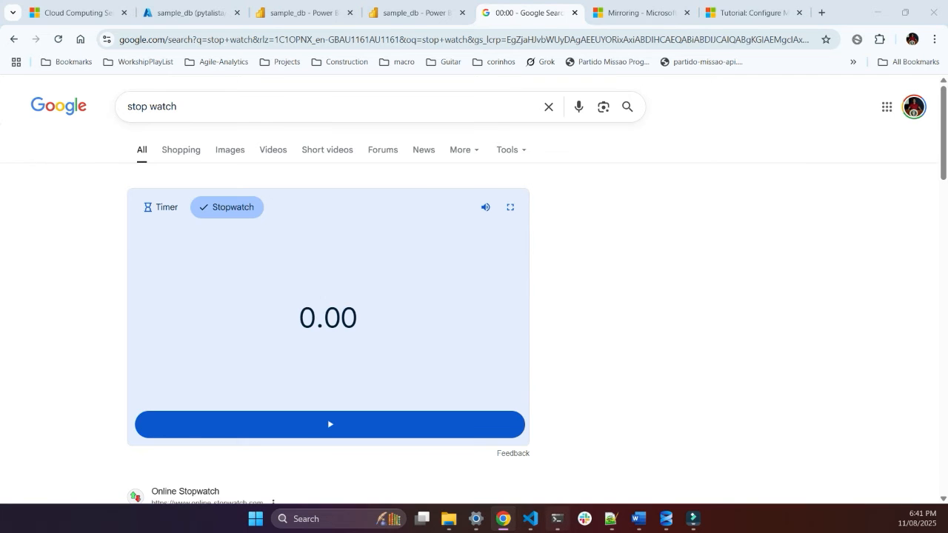
Step: Switch to SQL Server Management Studio and run only the select count(*) query on [dbo].[Addresses]
left_click(531, 518)
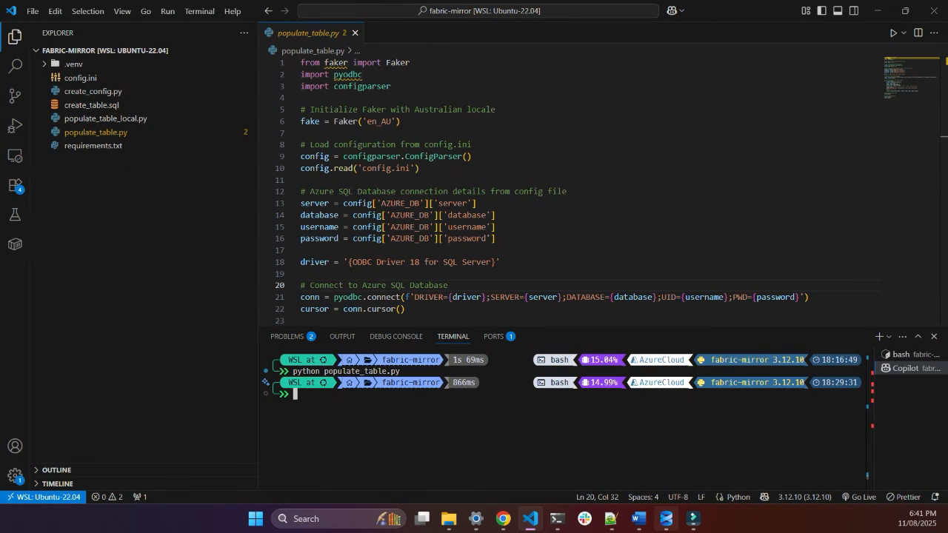
left_click(666, 519)
left_click(284, 214)
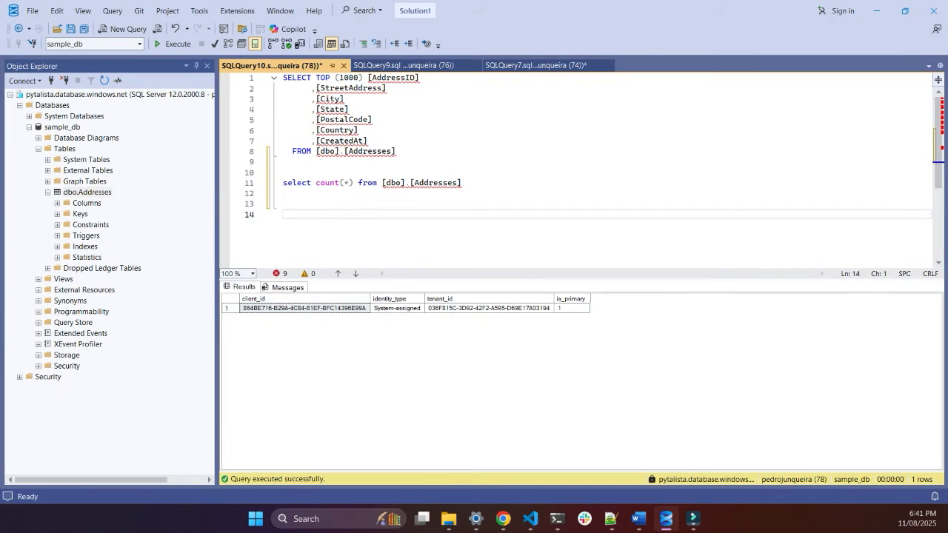
key("Up")
key("Up")
key("shift+Up")
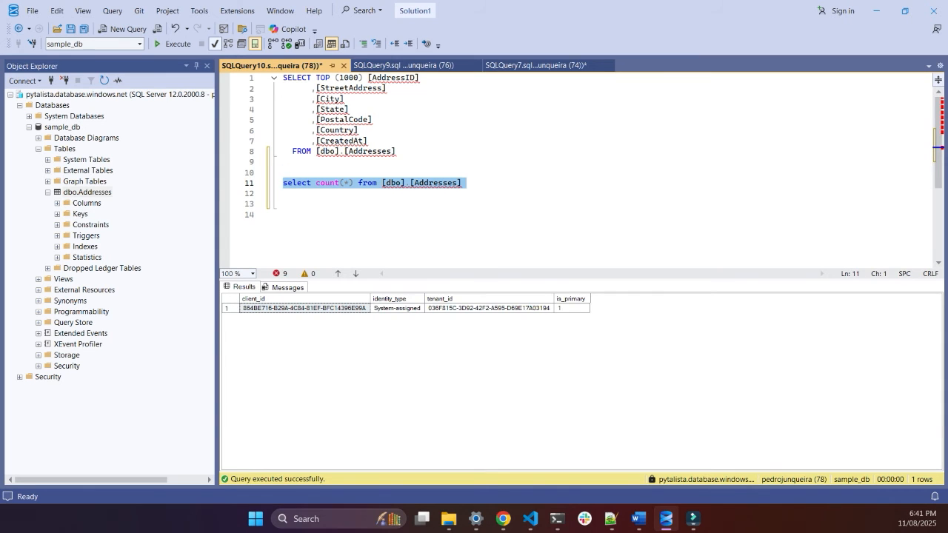
key("F5")
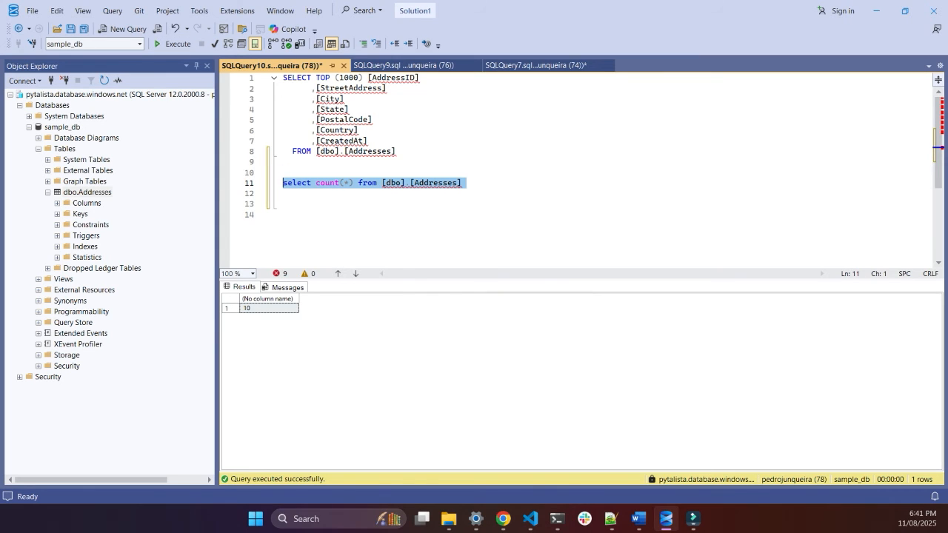
Step: Return to the SQL analytics endpoint in the browser and run select count(*) from Addresses in a new SQL query
left_click(503, 518)
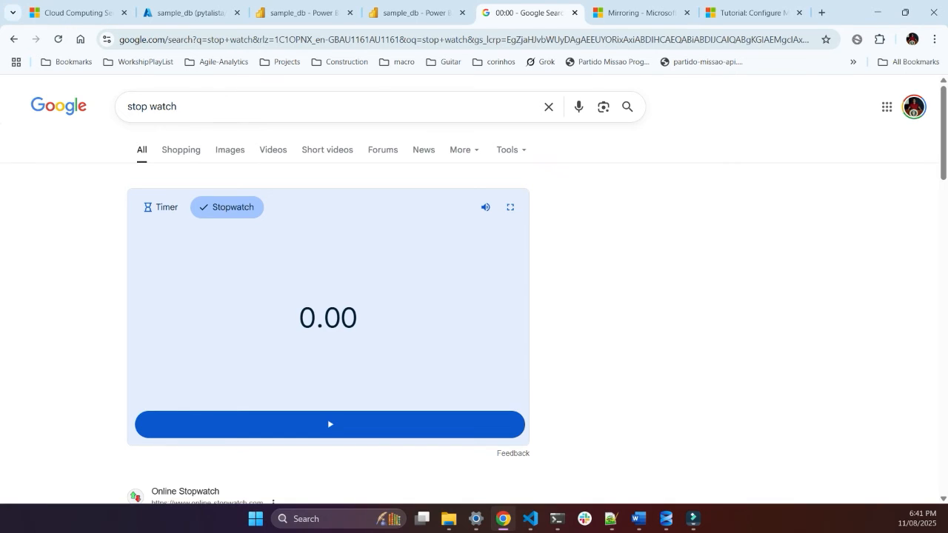
left_click(415, 13)
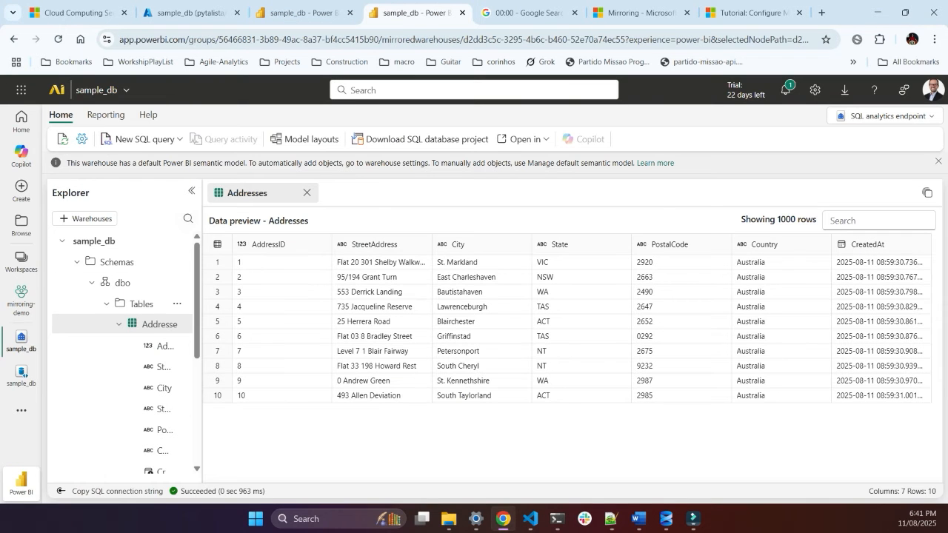
left_click(145, 138)
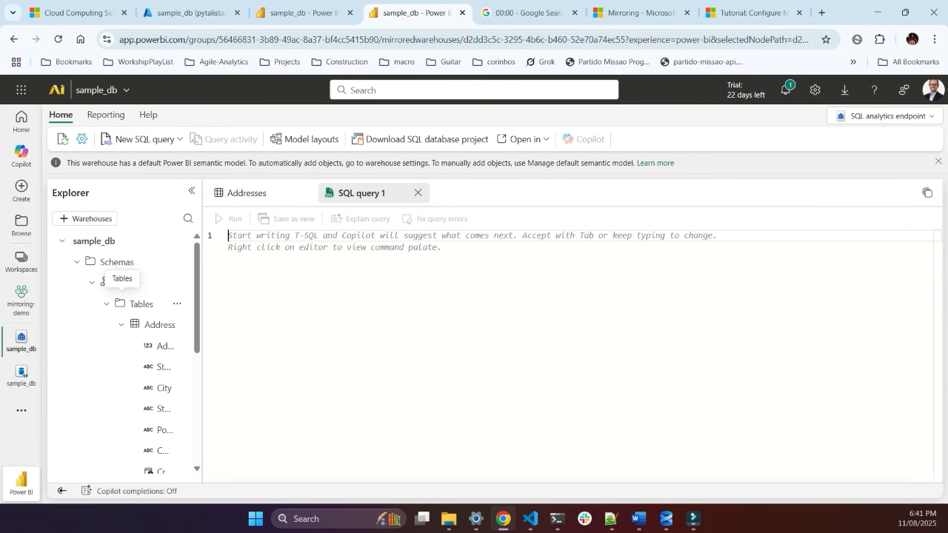
type("select ")
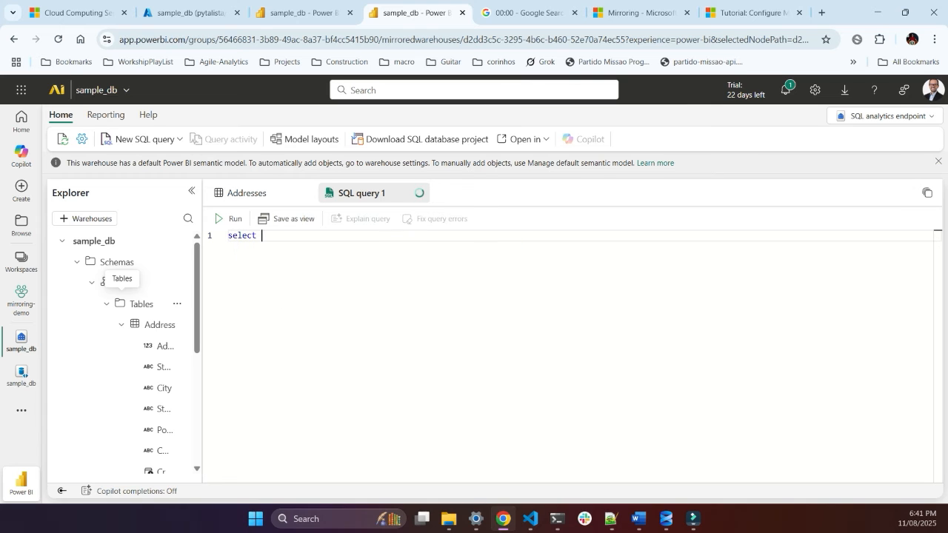
type("count(")
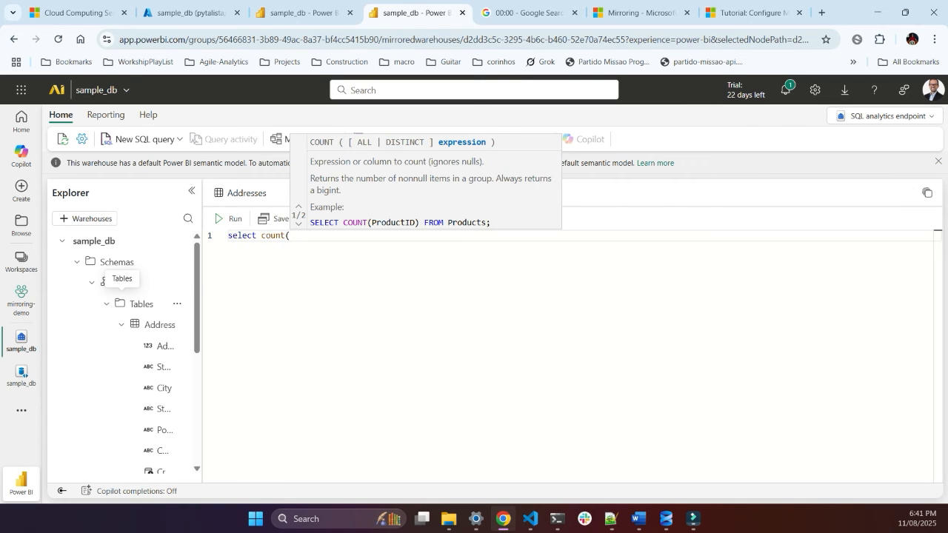
type("*) from a")
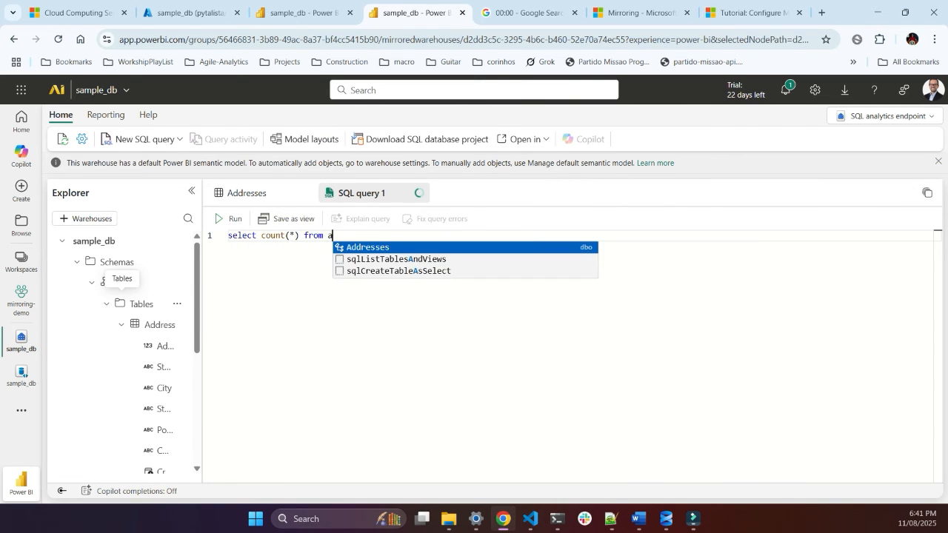
type("d")
key("Return")
key("ctrl+Return")
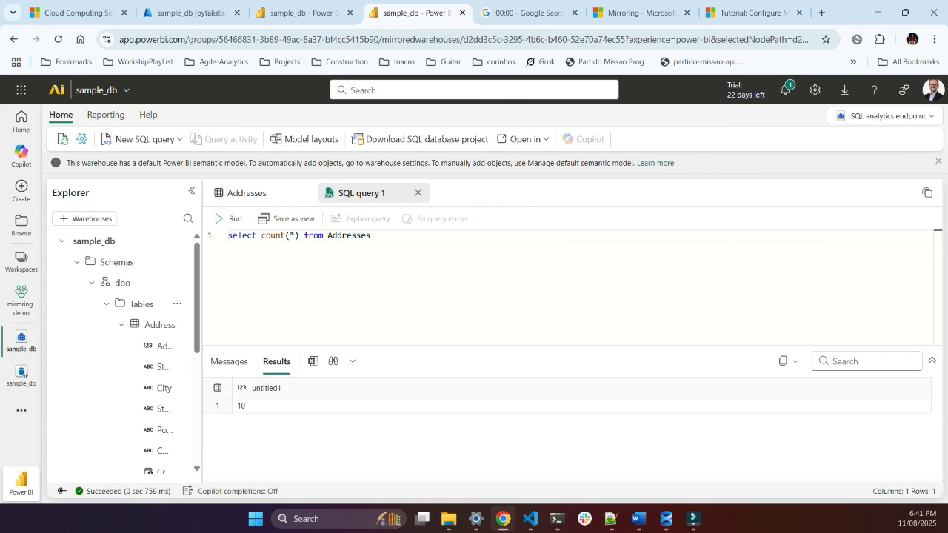
left_click(243, 406)
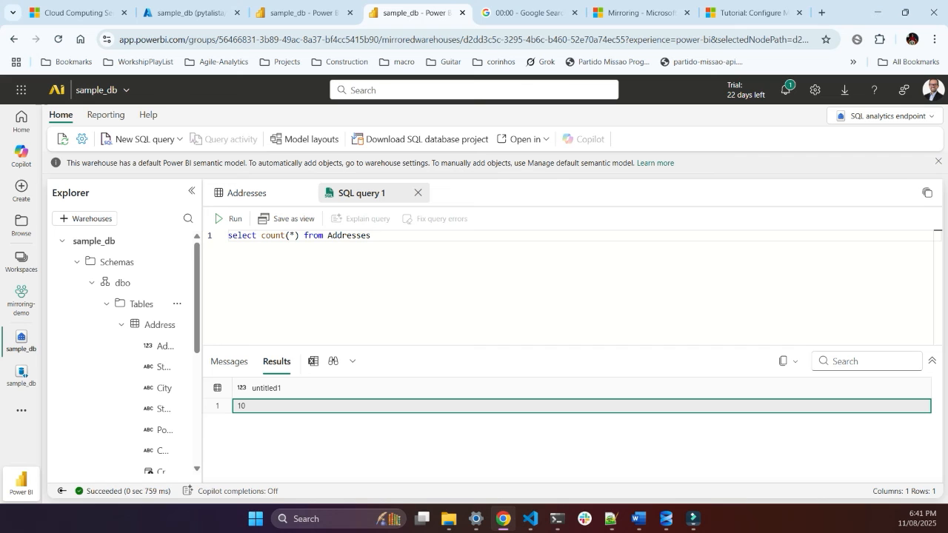
Step: Rerun populate_table.py in the VS Code terminal and rerun the Addresses count query in SQL Server Management Studio
key("alt+Tab")
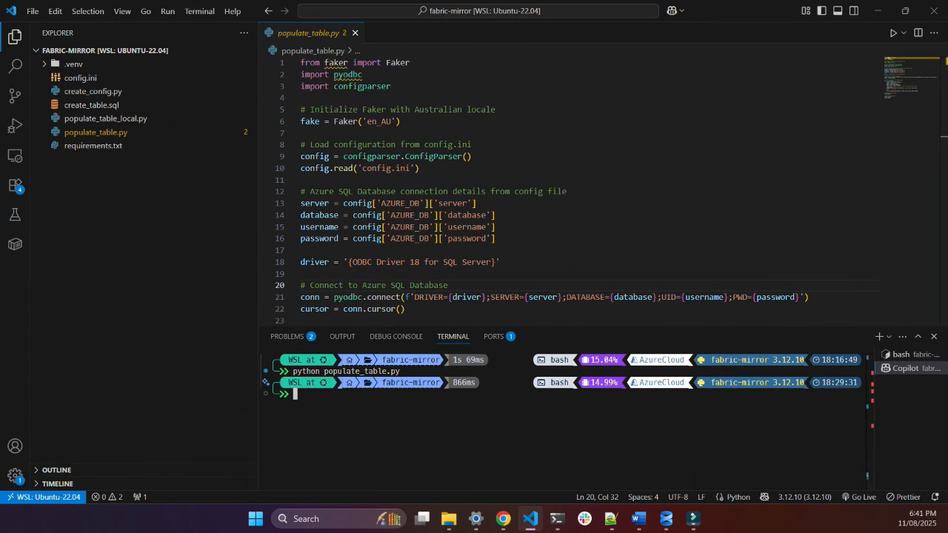
key("Up")
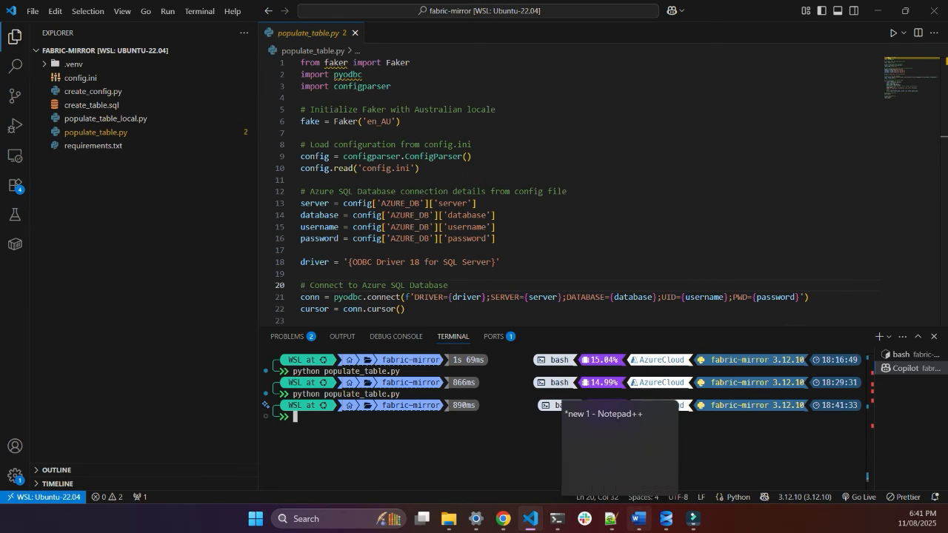
left_click(666, 518)
key("F5")
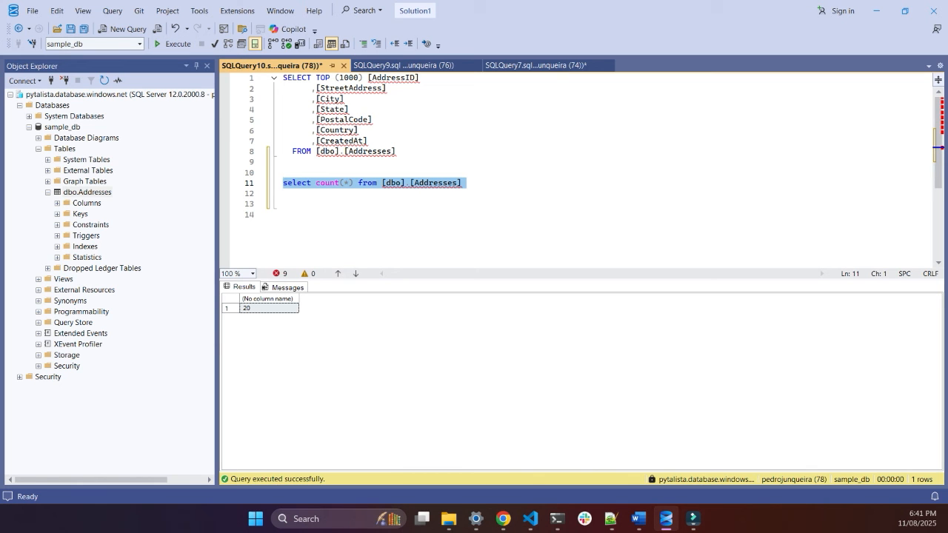
Step: Return to the browser, rerun the Addresses count query in the SQL analytics endpoint and start the Google stopwatch
left_click(502, 518)
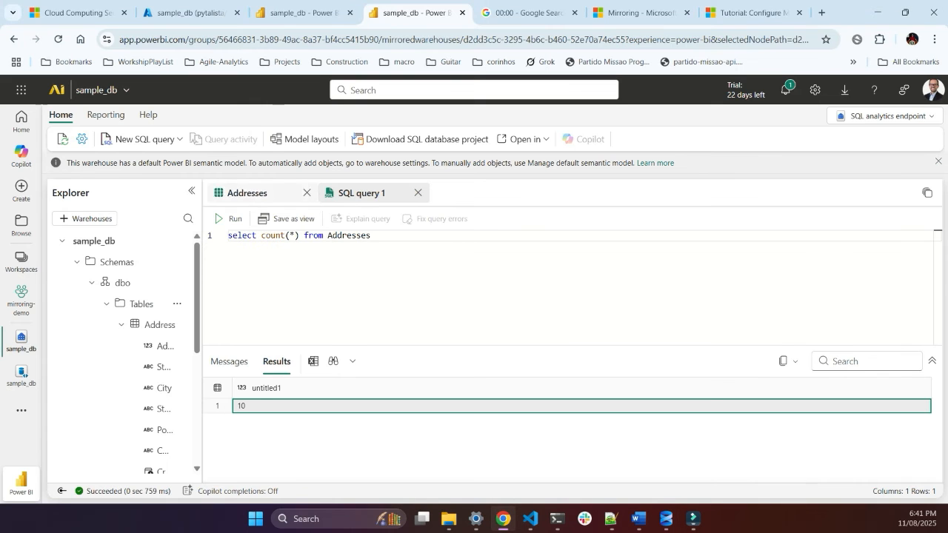
left_click(230, 219)
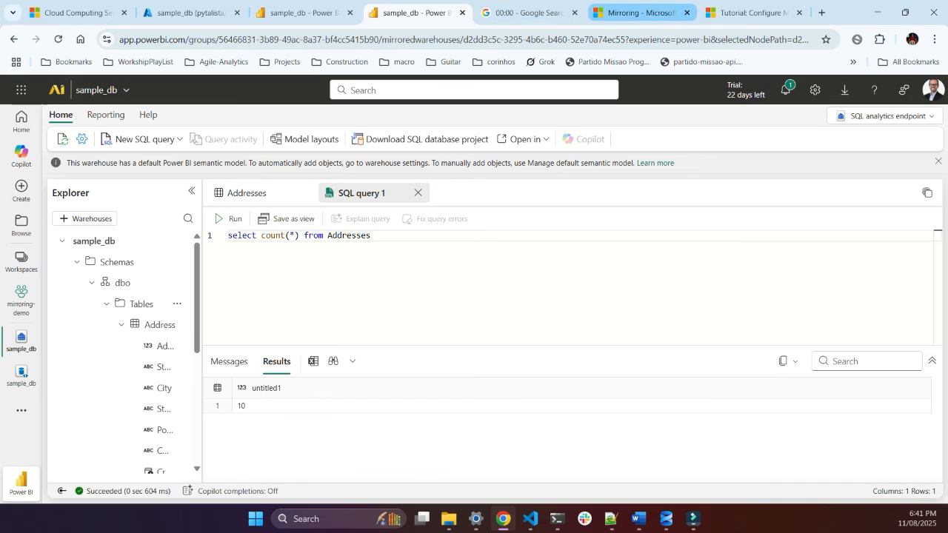
left_click(527, 13)
left_click(348, 428)
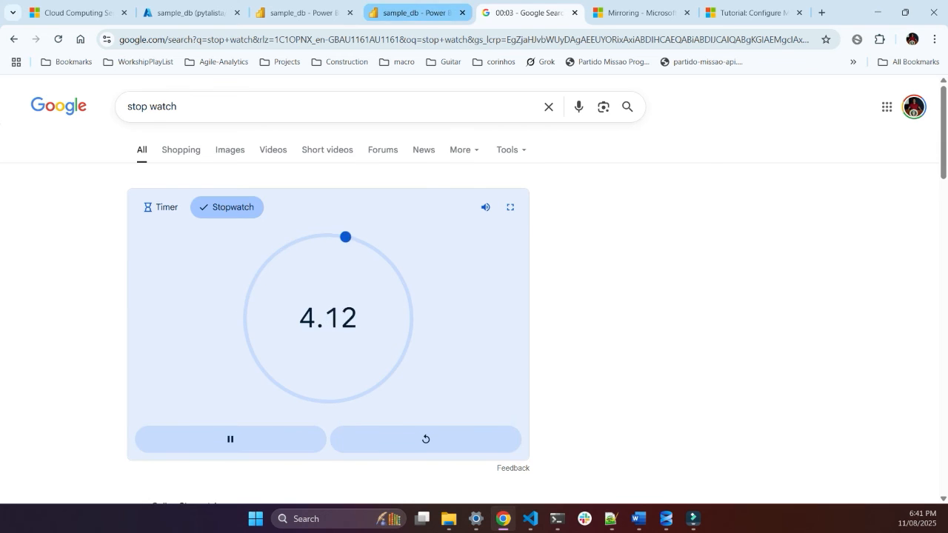
Step: Go back to SQL query 1 and run the Addresses count query repeatedly to check for replicated rows
left_click(417, 13)
key("ctrl+Return")
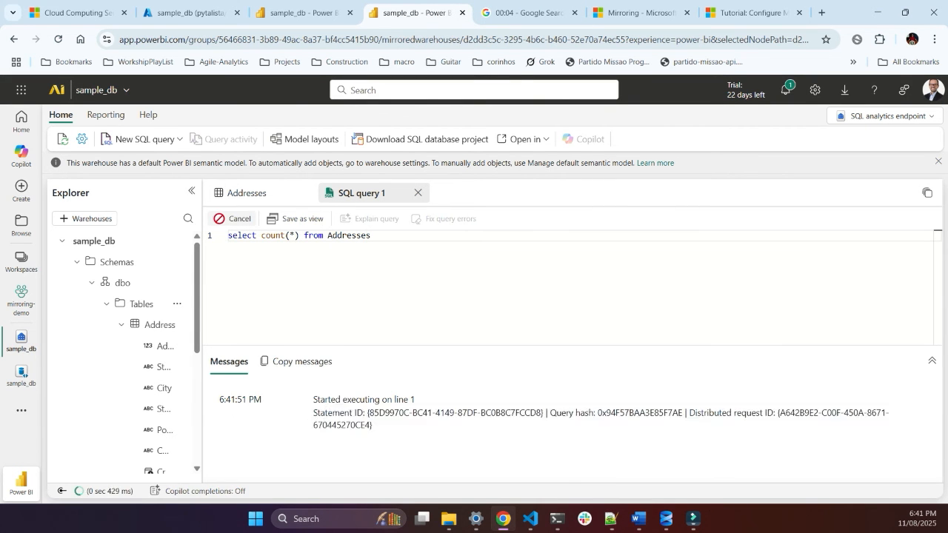
key("ctrl+Return")
left_click(229, 219)
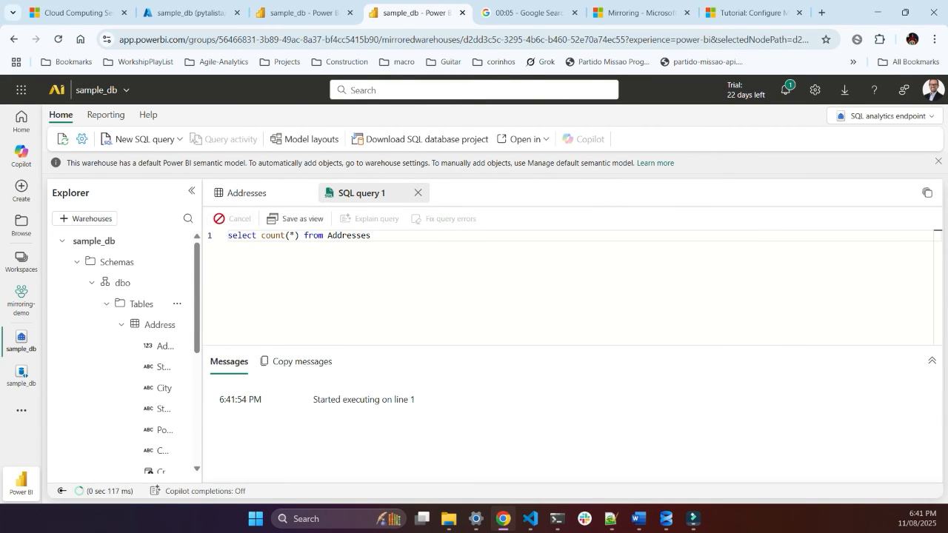
Step: Check the mirrored database's Monitor replication section and pause the Google stopwatch
left_click(304, 13)
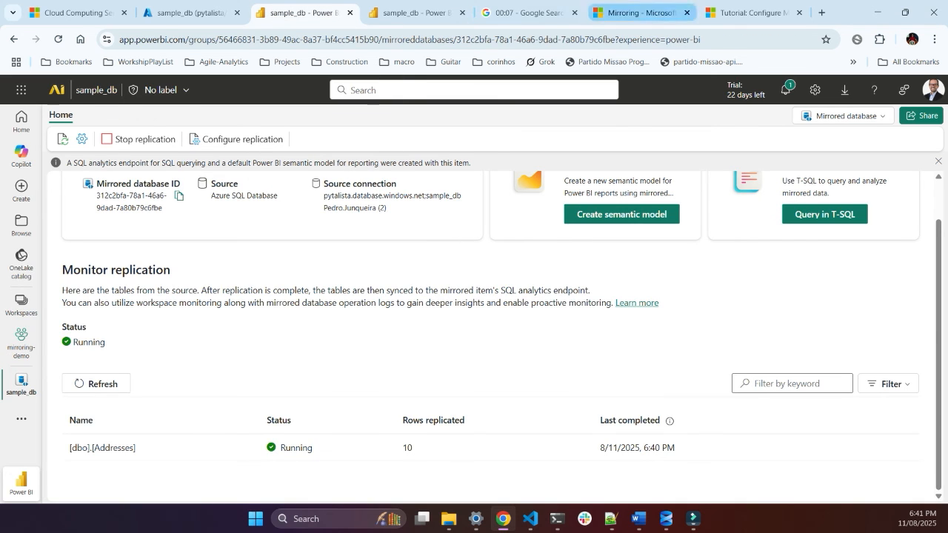
left_click(527, 12)
left_click(230, 439)
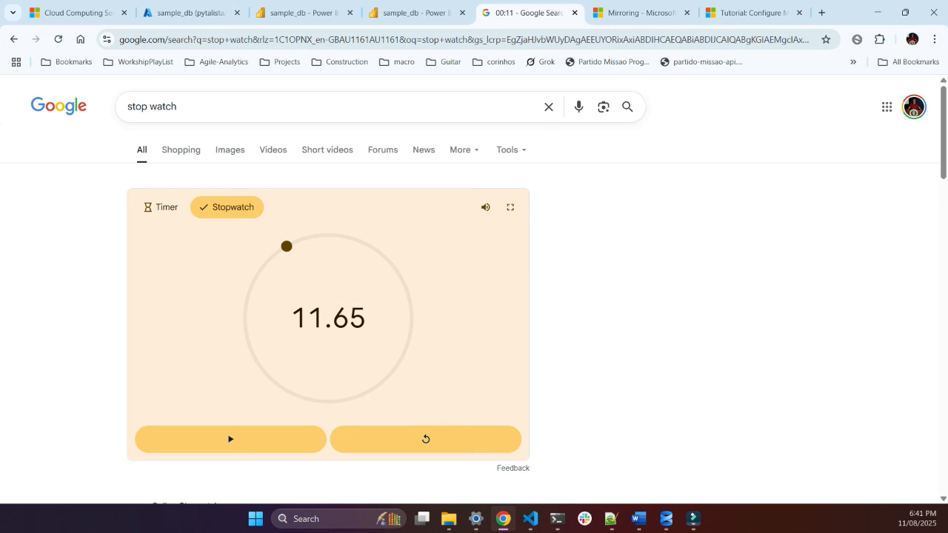
Step: Check the endpoint's count result and refresh the replication status of [dbo].[Addresses] in the mirrored database
left_click(415, 13)
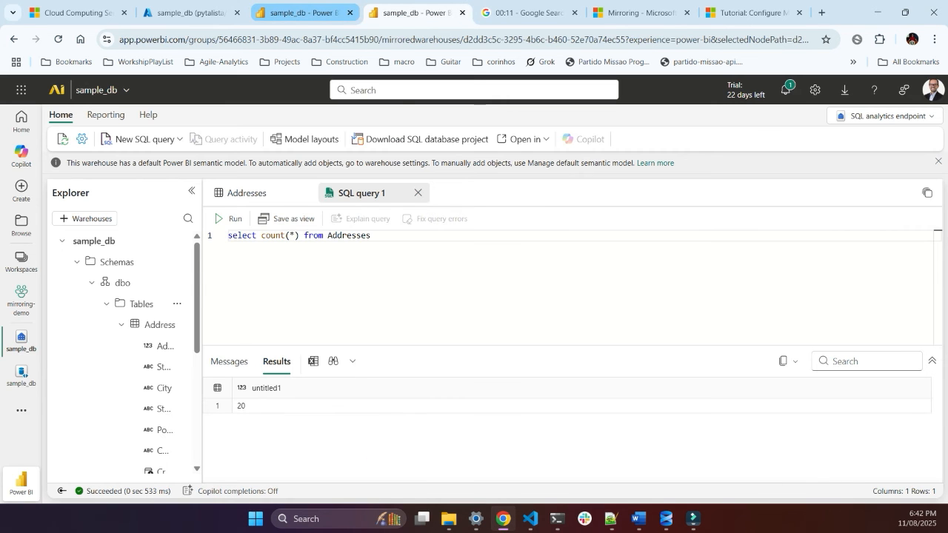
left_click(304, 13)
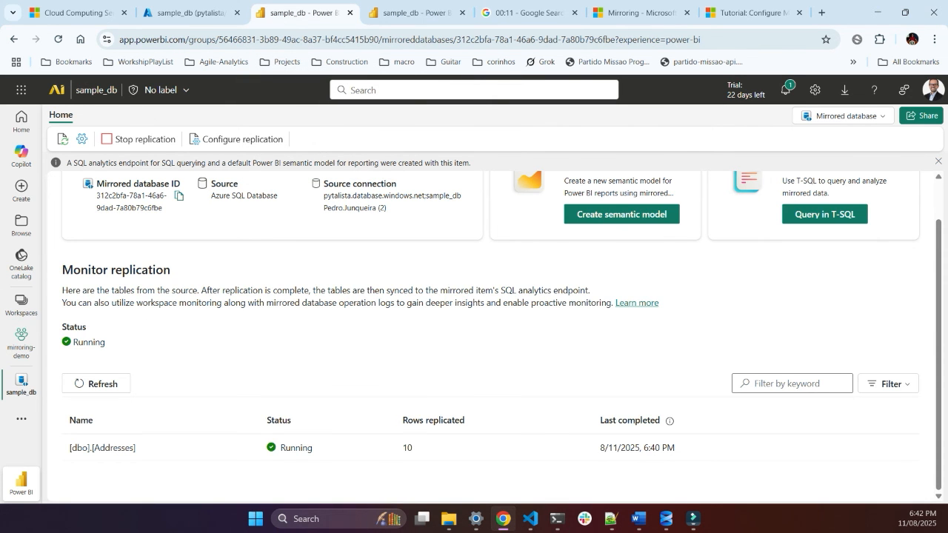
left_click(97, 384)
left_click(96, 384)
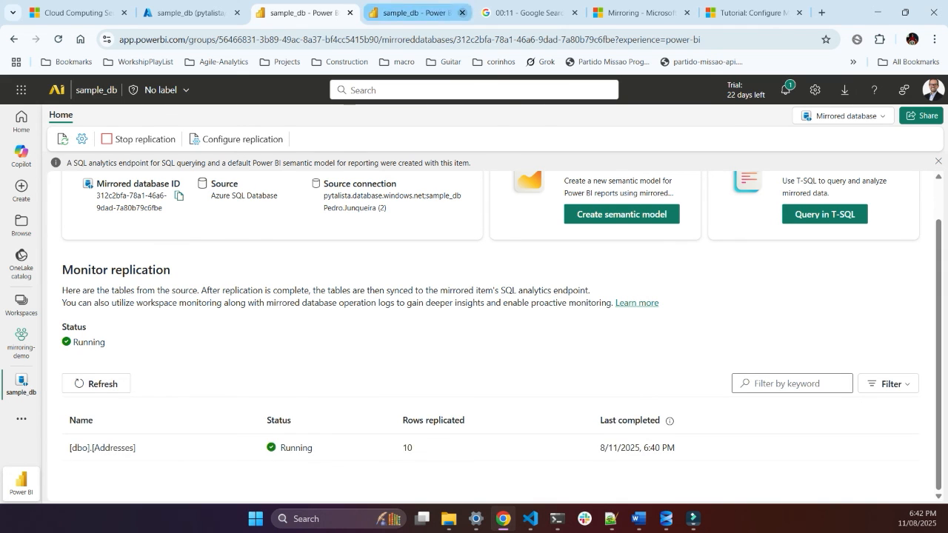
Step: Rerun the endpoint's count query, then change it to select * from Addresses and run it
left_click(417, 13)
left_click(230, 219)
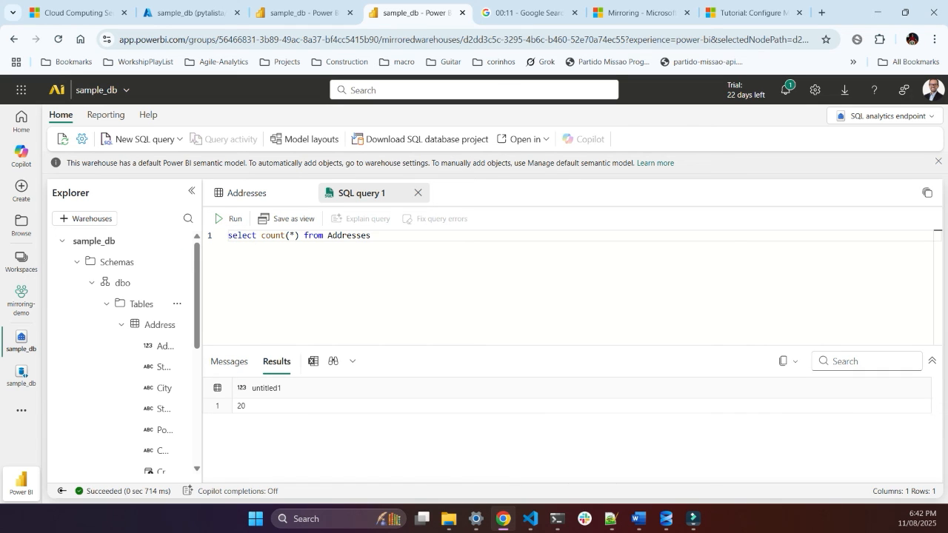
left_click_drag(262, 235, 304, 235)
key("BackSpace")
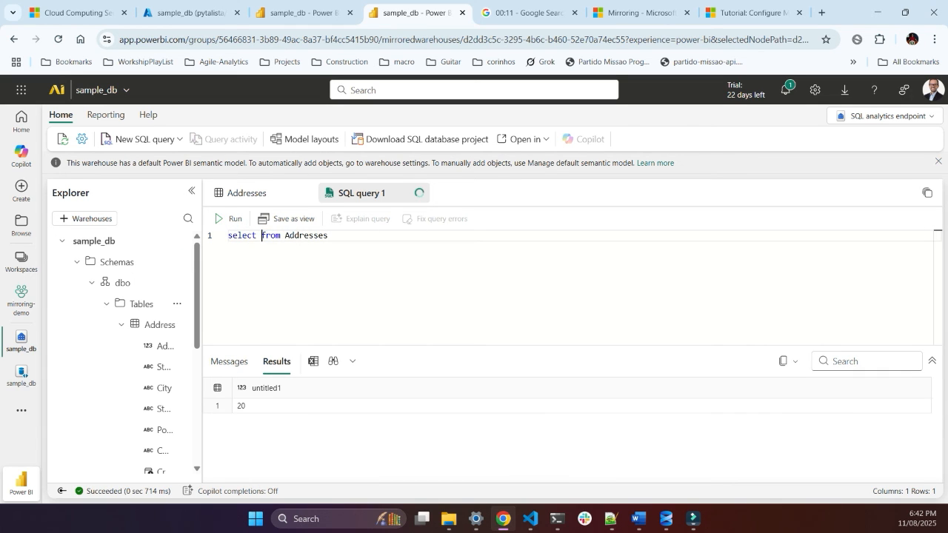
type("*")
key("ctrl+Return")
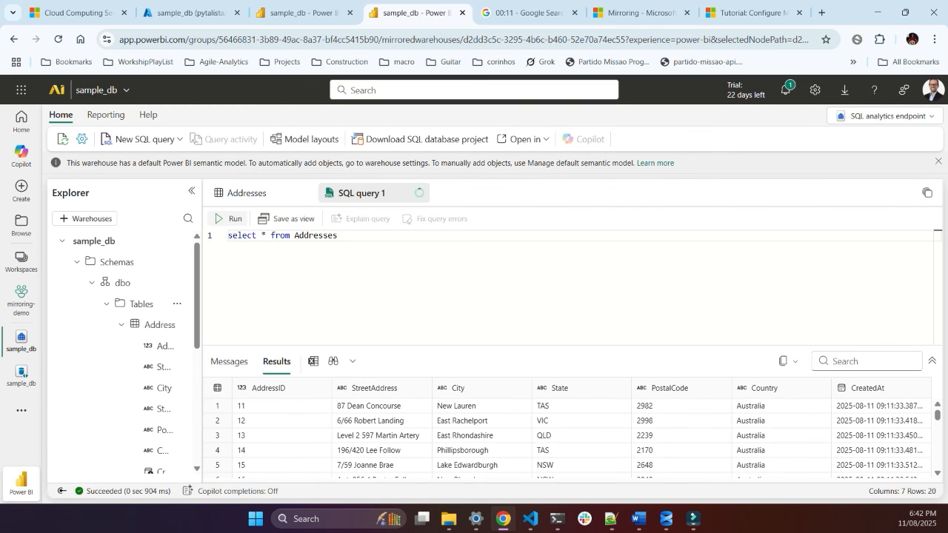